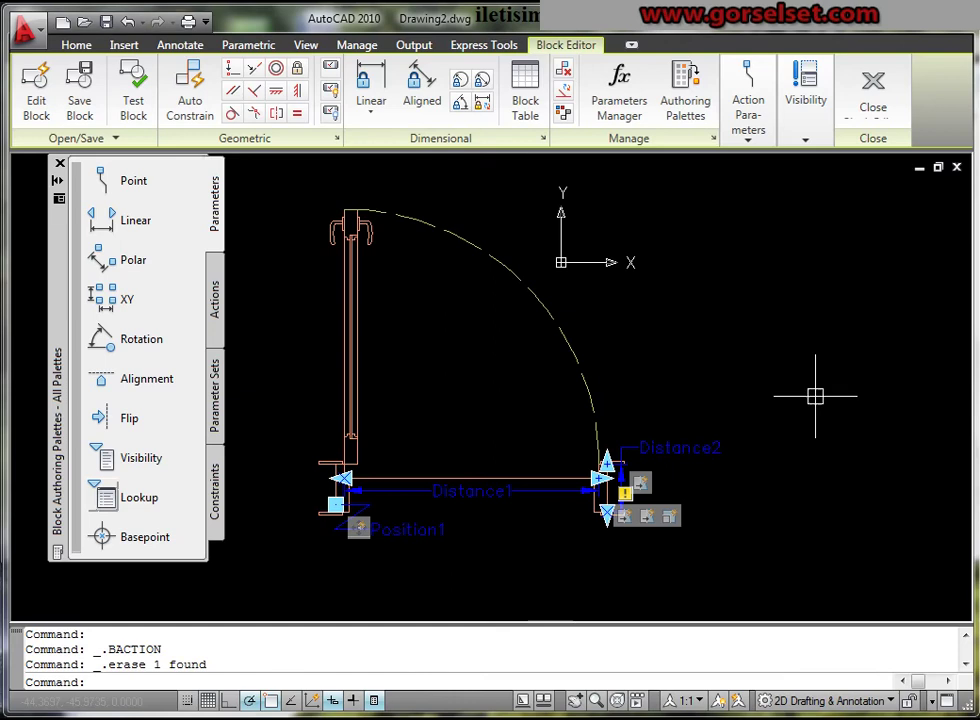
- Nudge the door drawing to the right and launch Test Block on the door block
middle_drag(425, 376, 475, 366)
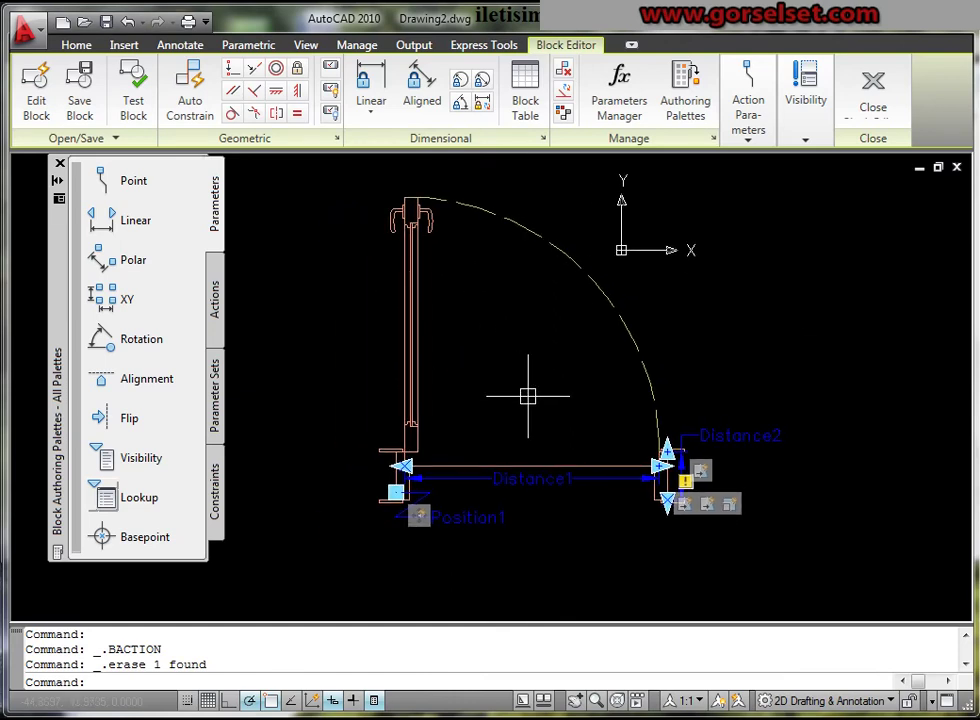
click(136, 104)
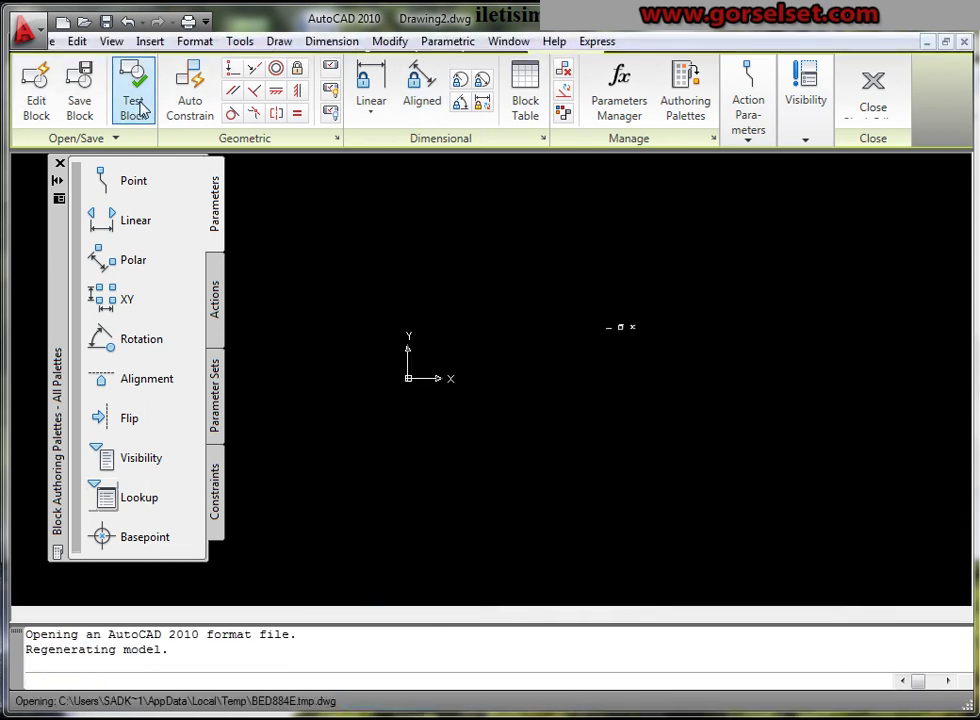
- Select the door and stretch its right-side grip to try a new width
click(525, 364)
scroll(557, 452, up, 3)
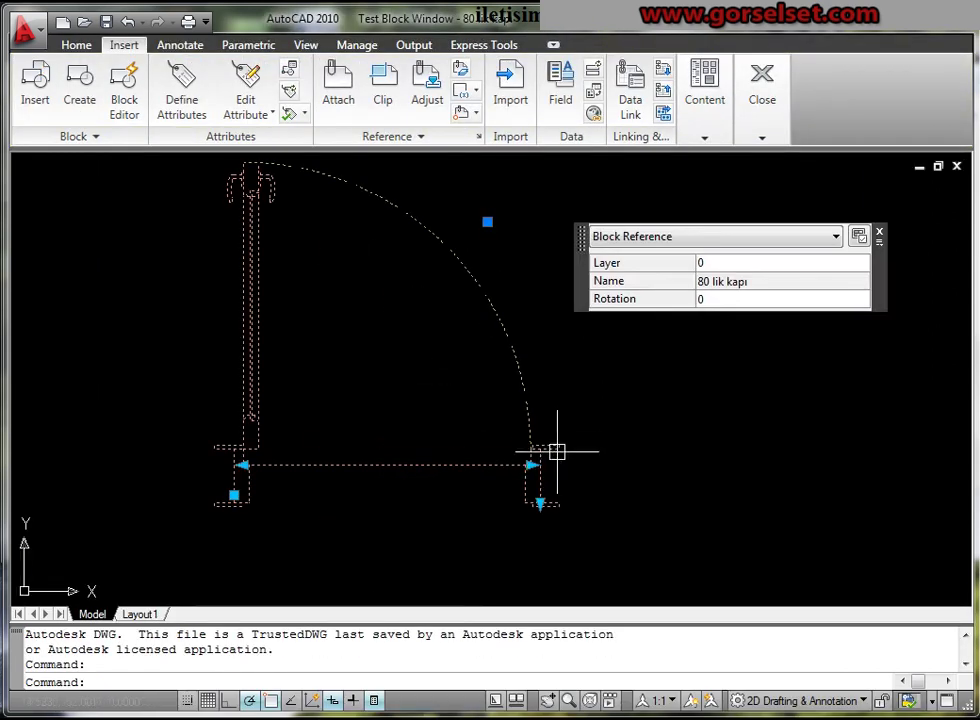
click(531, 465)
click(626, 466)
click(626, 466)
click(559, 468)
click(559, 468)
- Drag the bottom grip downward to lengthen both door jambs
click(569, 499)
click(568, 541)
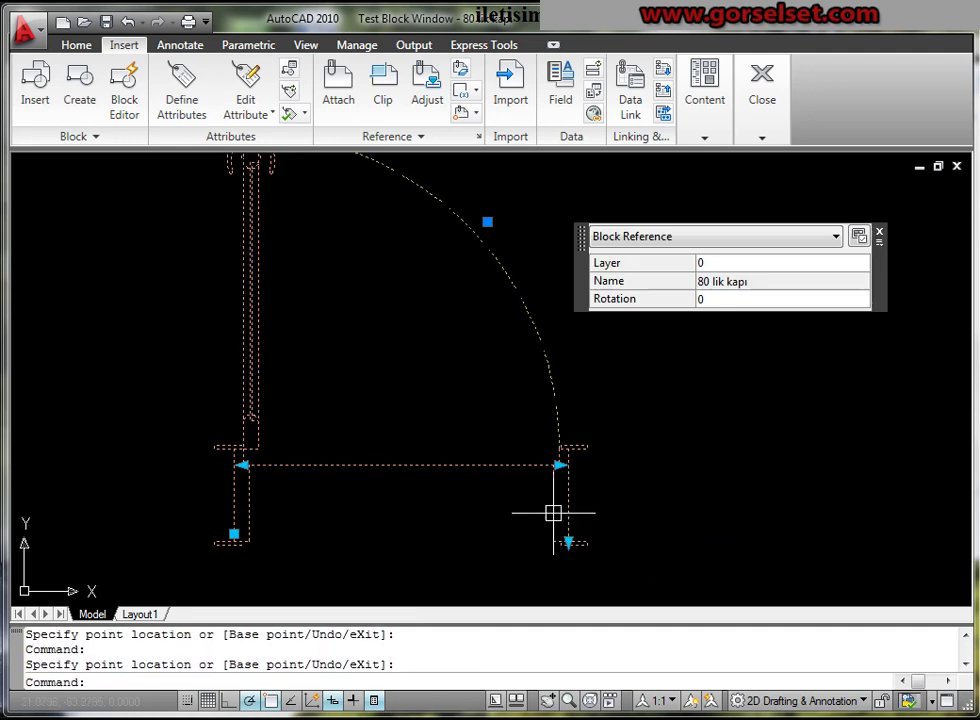
key(Return)
- Move the door block to the right, then close the Test Block Window
click(234, 534)
click(361, 527)
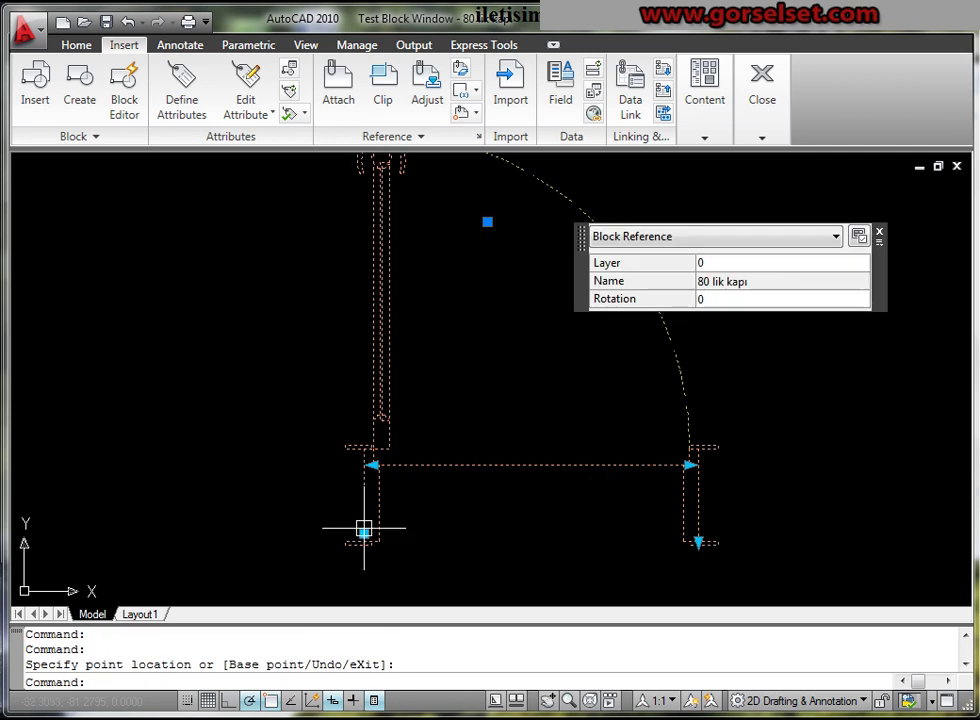
scroll(350, 535, down, 2)
scroll(437, 507, up, 3)
scroll(422, 507, down, 4)
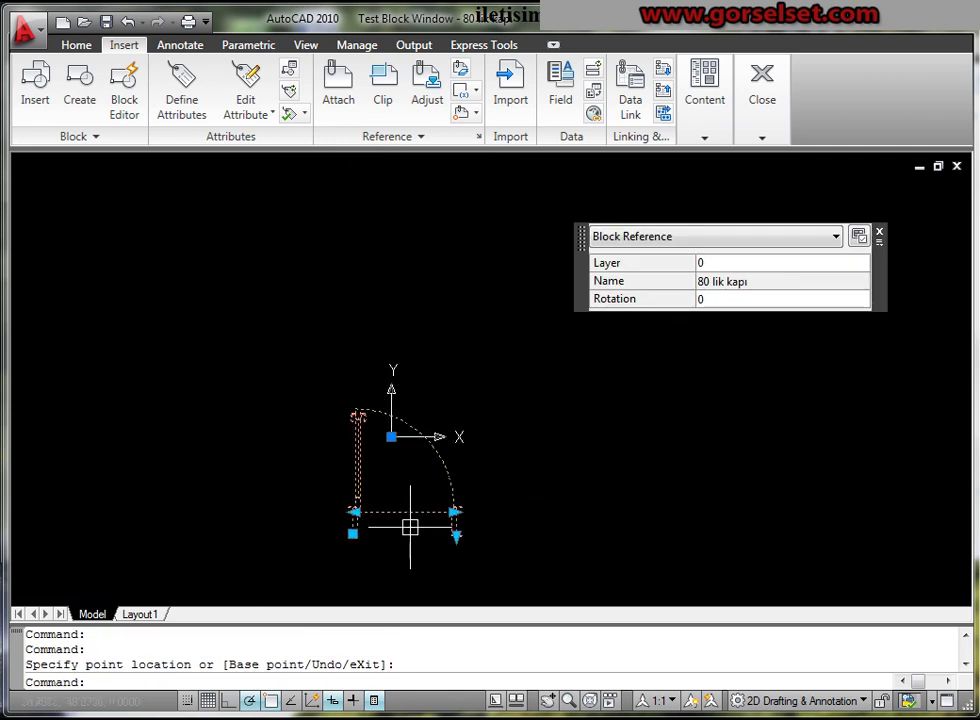
scroll(409, 525, up, 3)
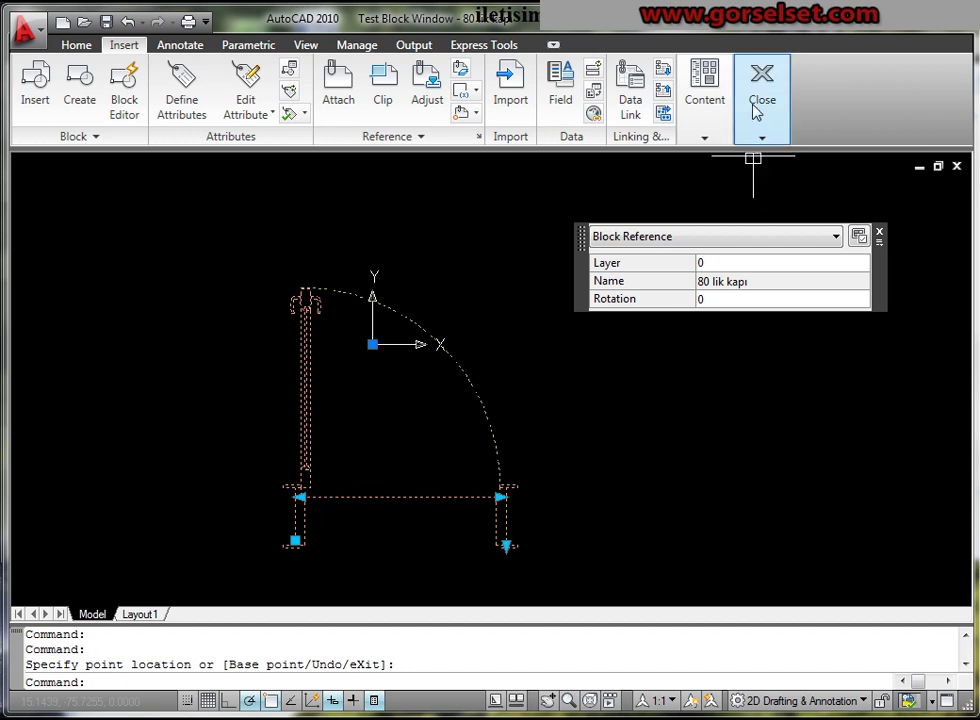
mouse_move(762, 98)
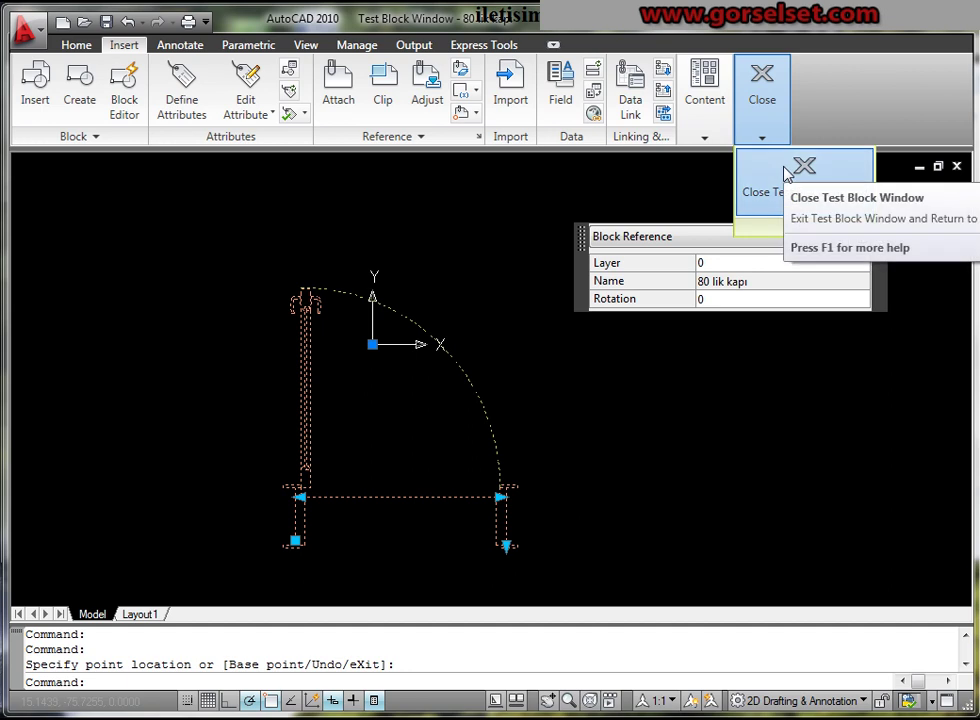
click(786, 173)
- Centre the door in view and return the palette to the Parameters list
middle_drag(478, 314, 404, 302)
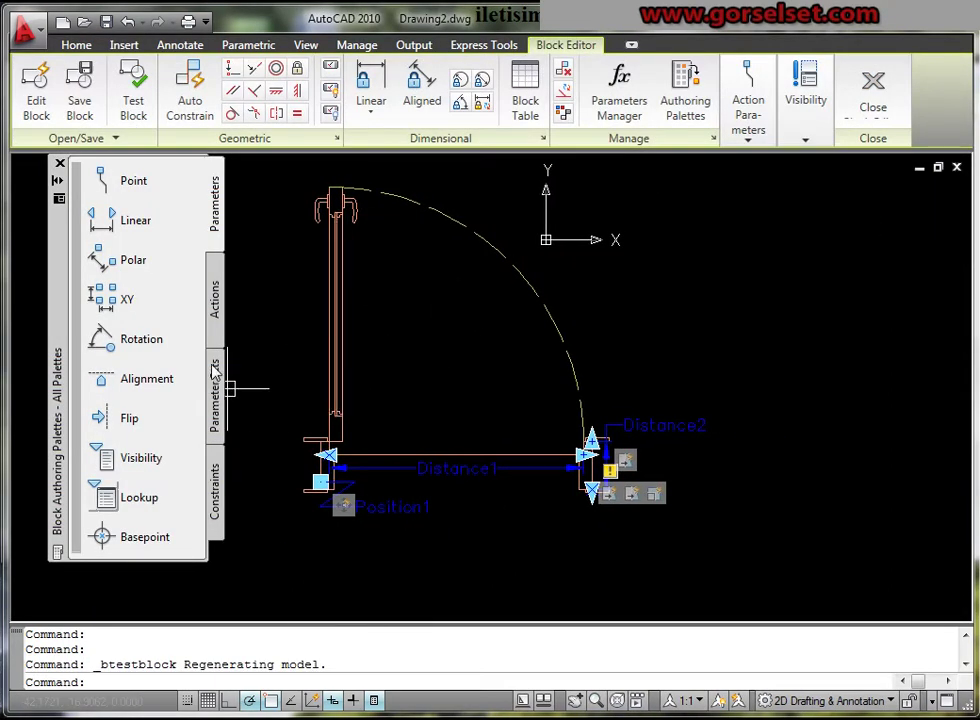
click(215, 311)
click(217, 238)
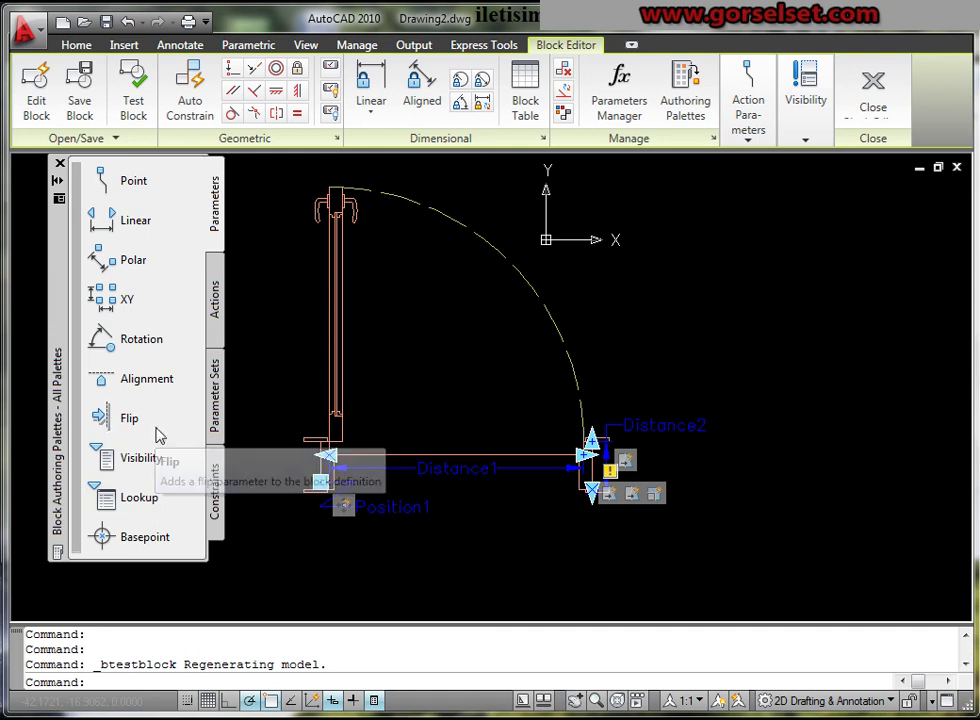
- Draw a Flip parameter's reflection line along the door bottom, placing the Flip state1 label above
click(110, 420)
scroll(484, 510, up, 1)
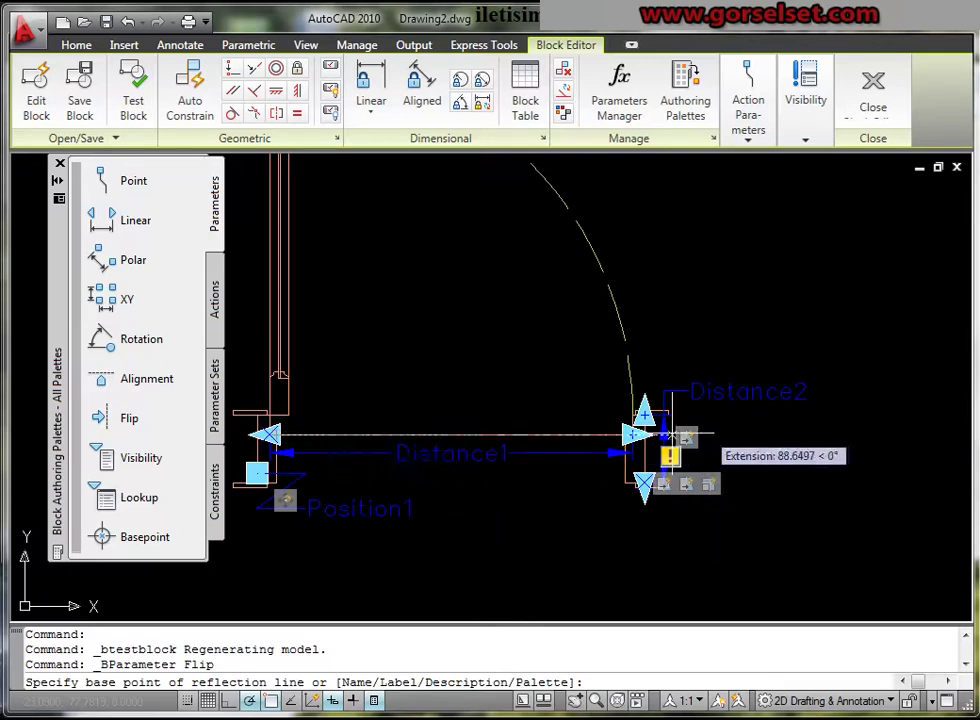
scroll(400, 430, down, 2)
scroll(390, 420, down, 2)
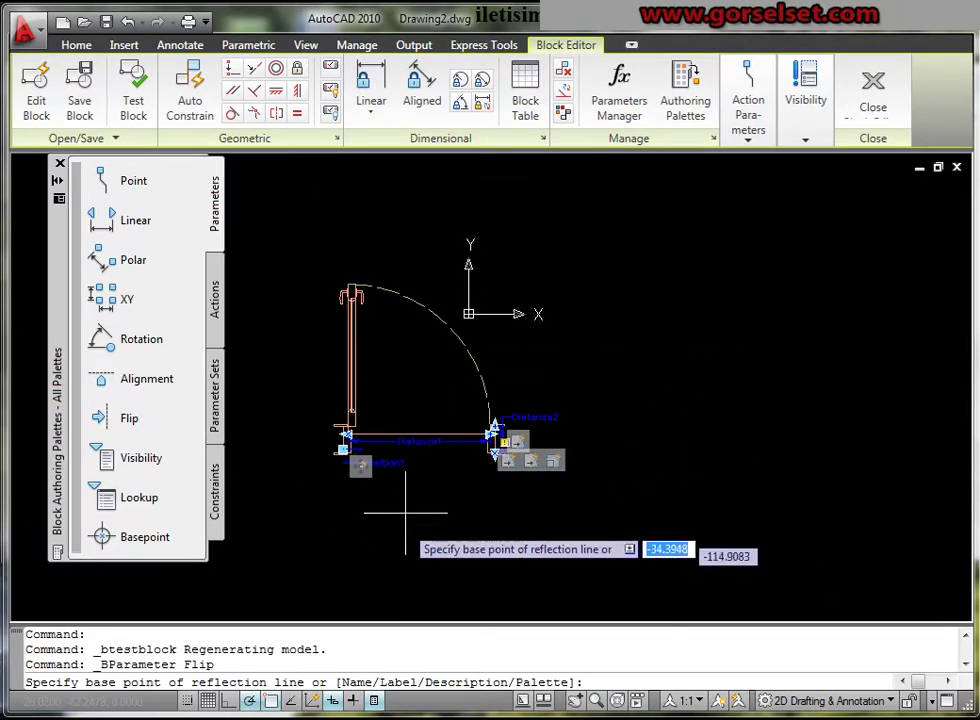
scroll(404, 500, up, 2)
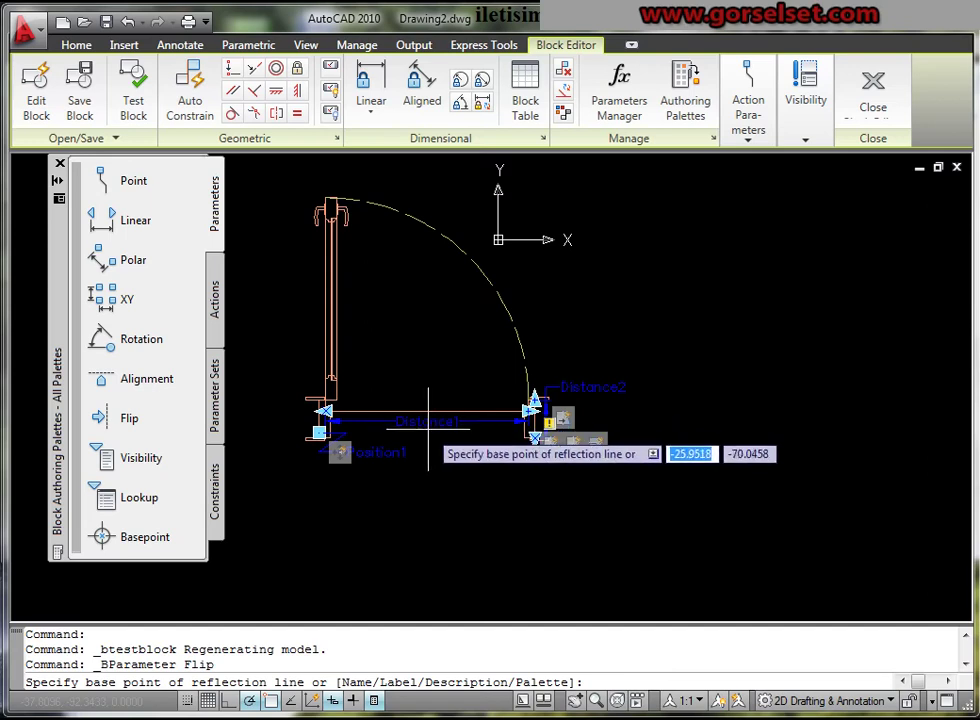
scroll(428, 410, up, 2)
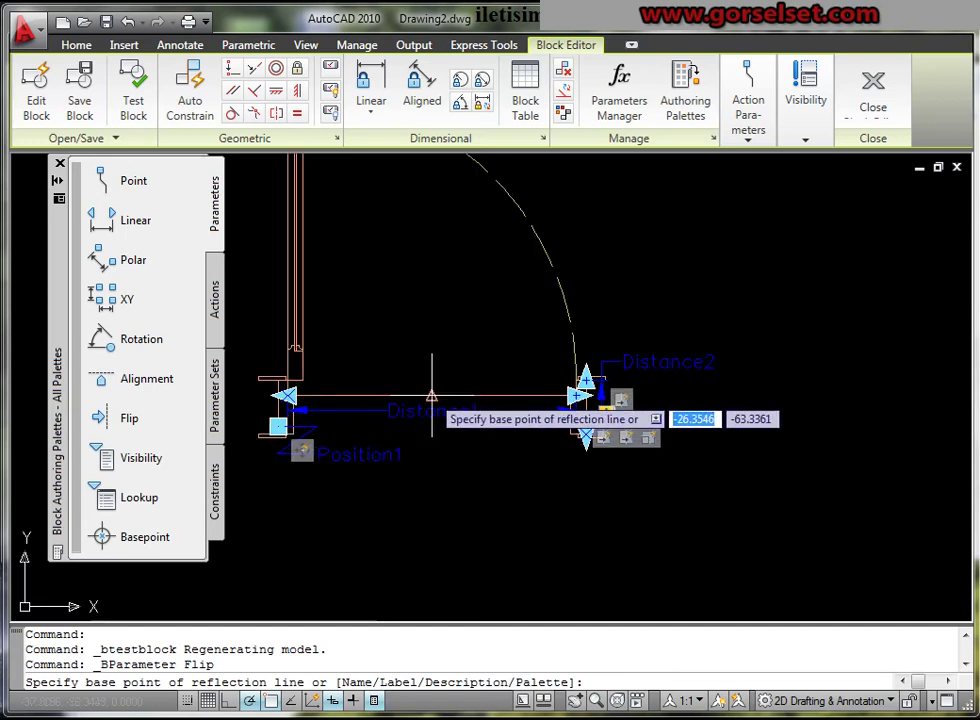
click(430, 397)
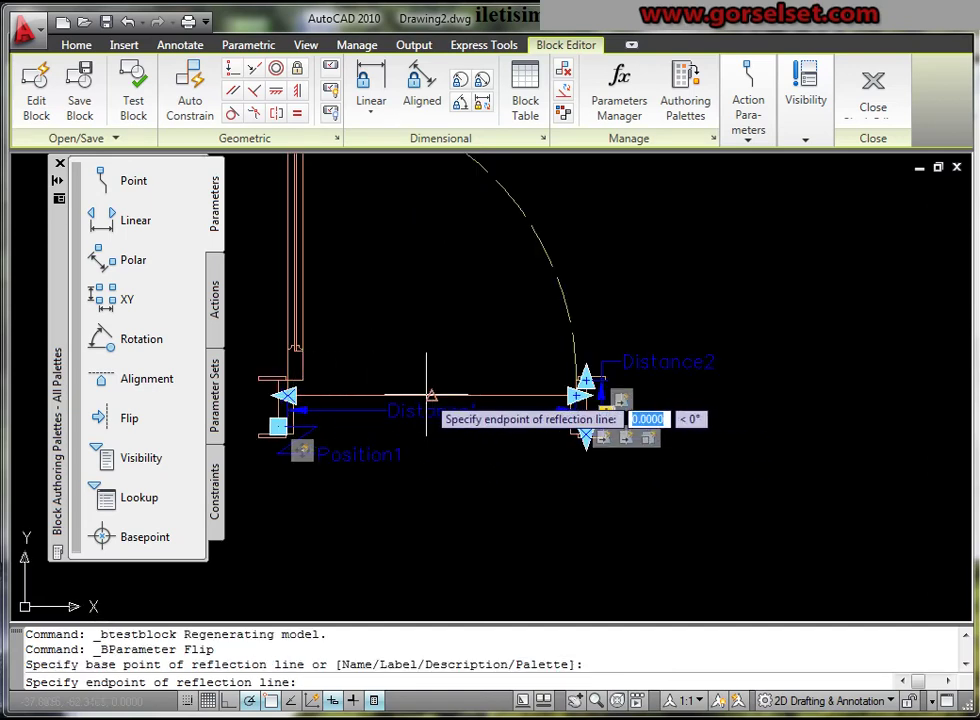
scroll(500, 397, up, 2)
click(503, 396)
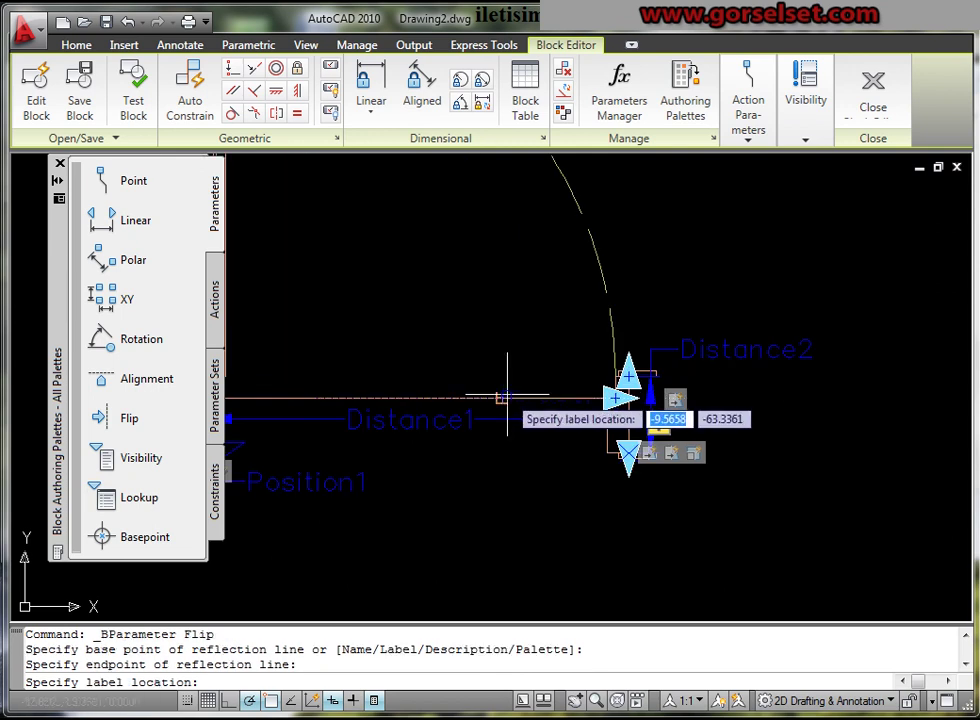
click(465, 336)
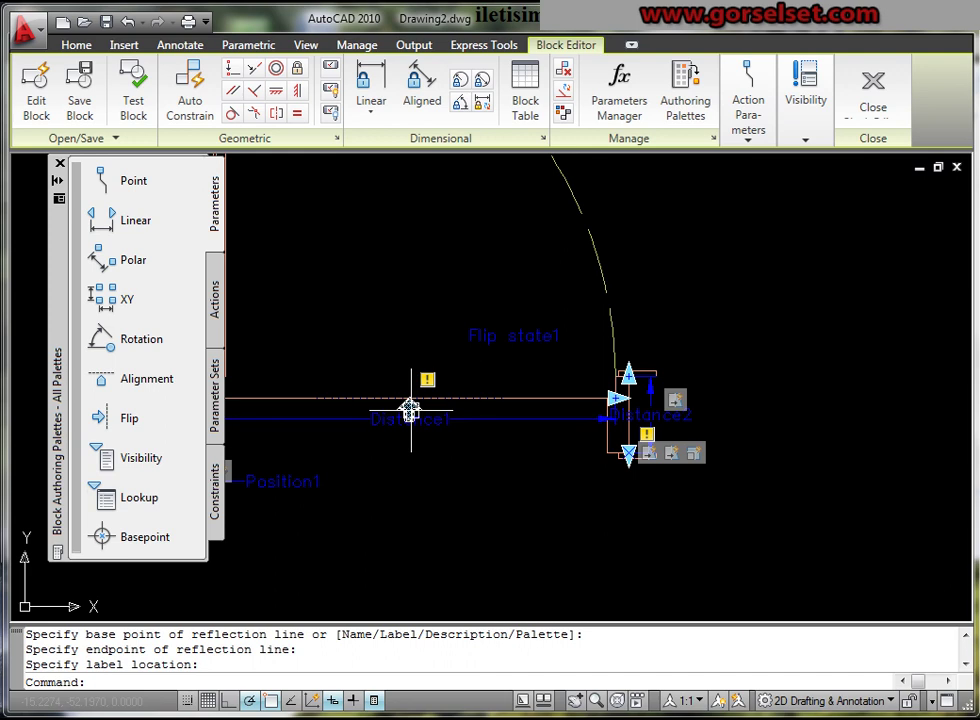
click(409, 405)
- Rotate the flip parameter 180° about its own point
right_click(430, 477)
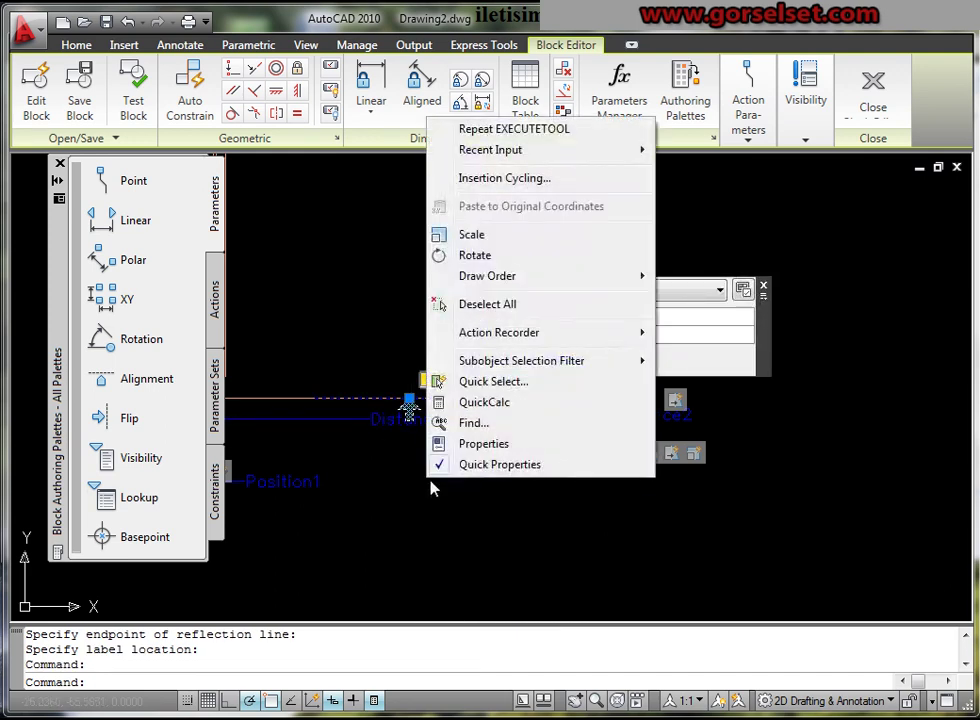
click(472, 255)
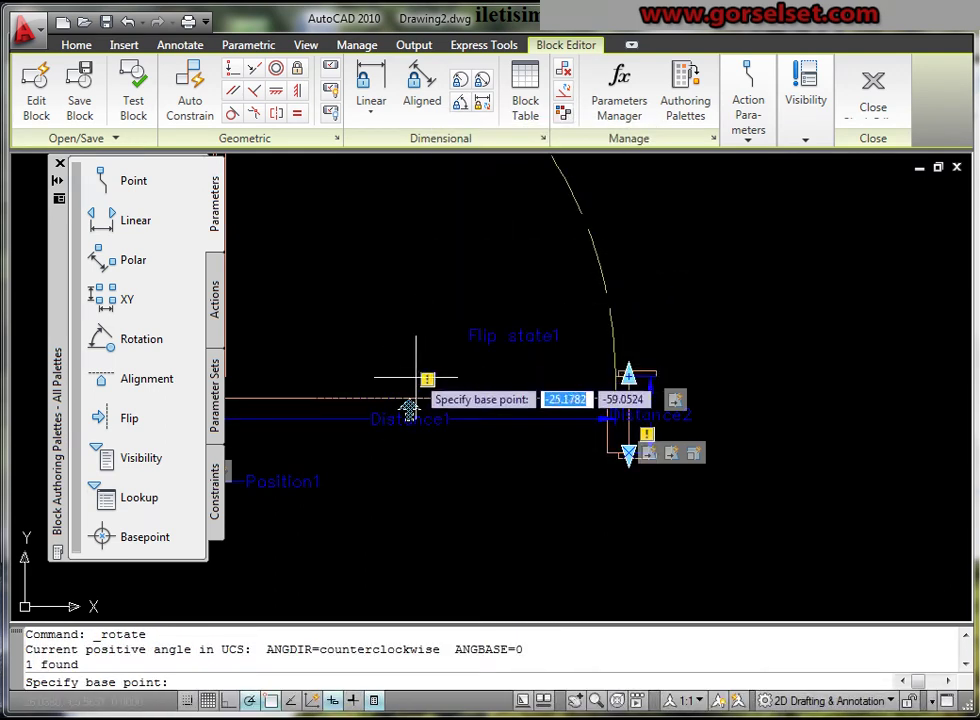
click(409, 407)
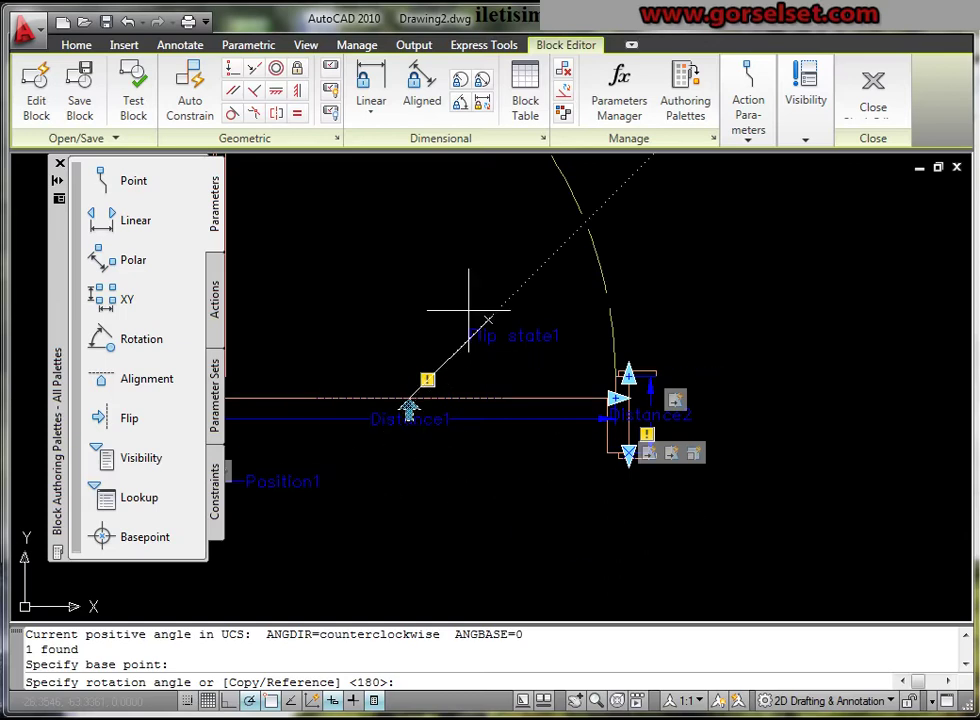
text(180)
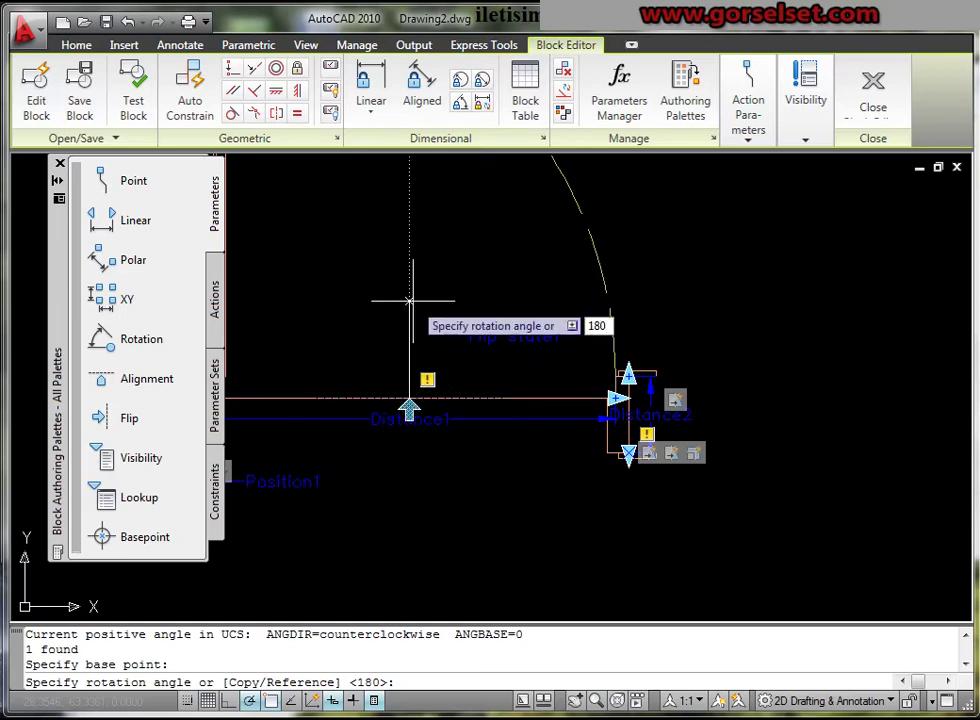
key(Return)
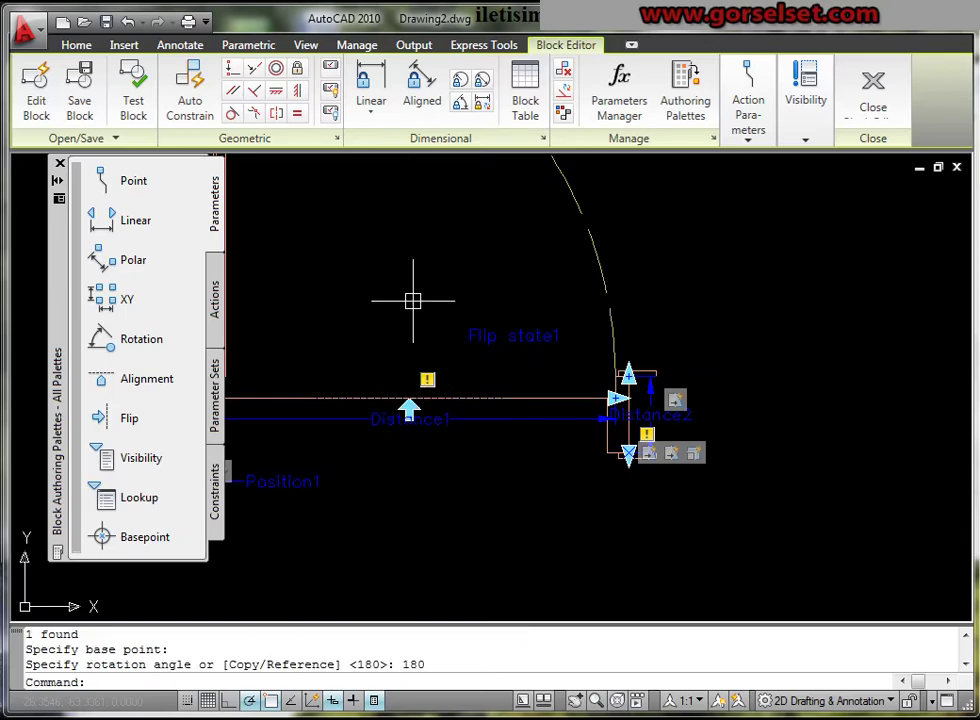
- Delete the flip parameter and redraw it with a reflection line spanning the full door width
click(491, 343)
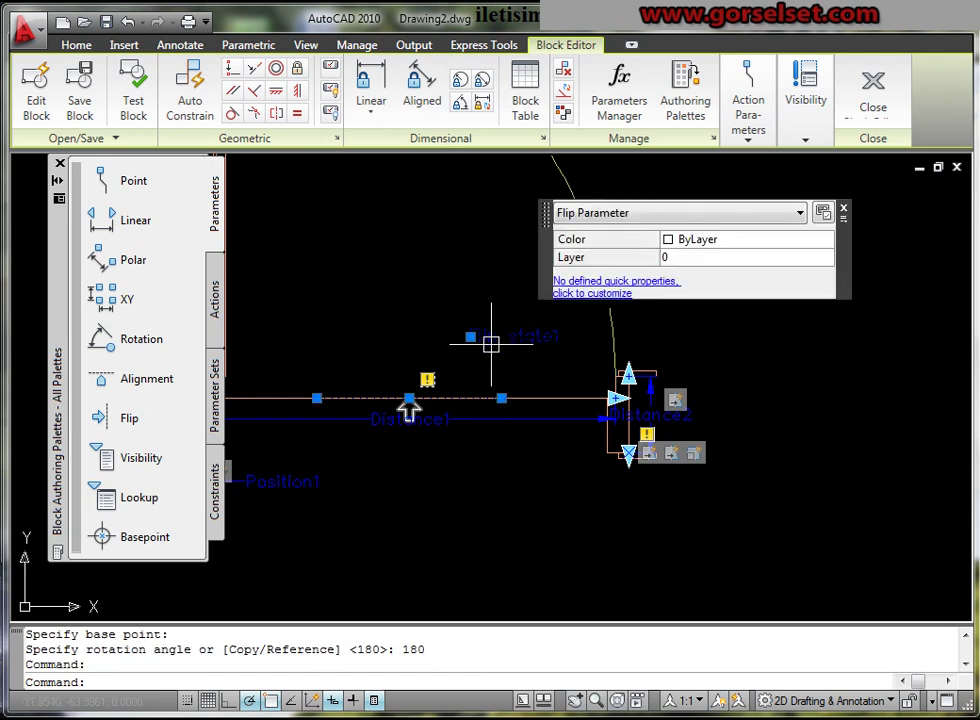
key(Delete)
click(129, 418)
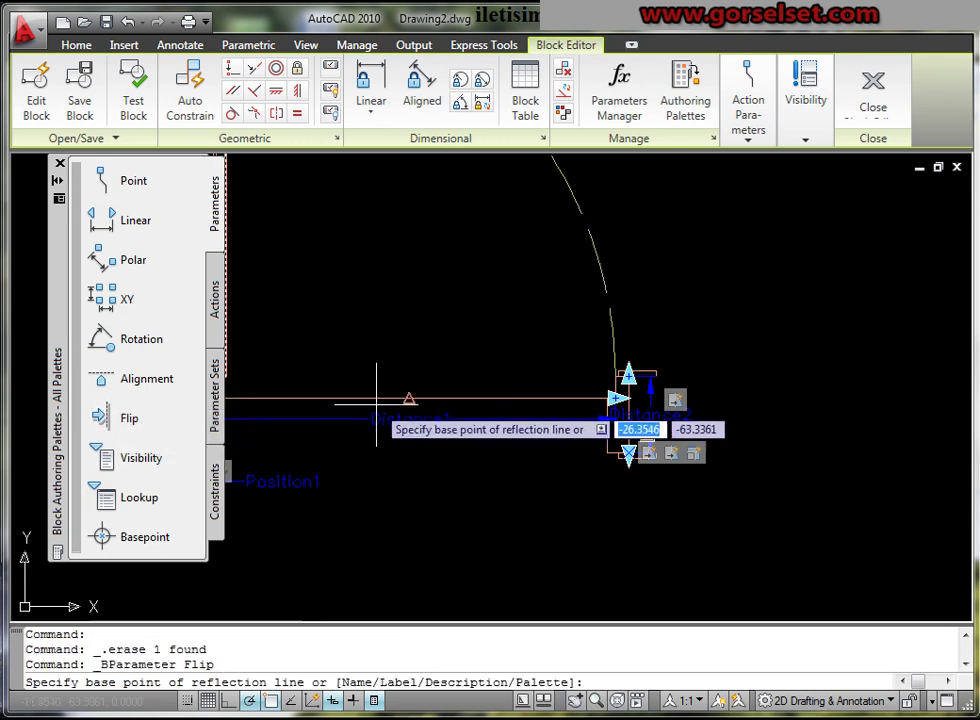
click(380, 398)
middle_drag(343, 394, 516, 398)
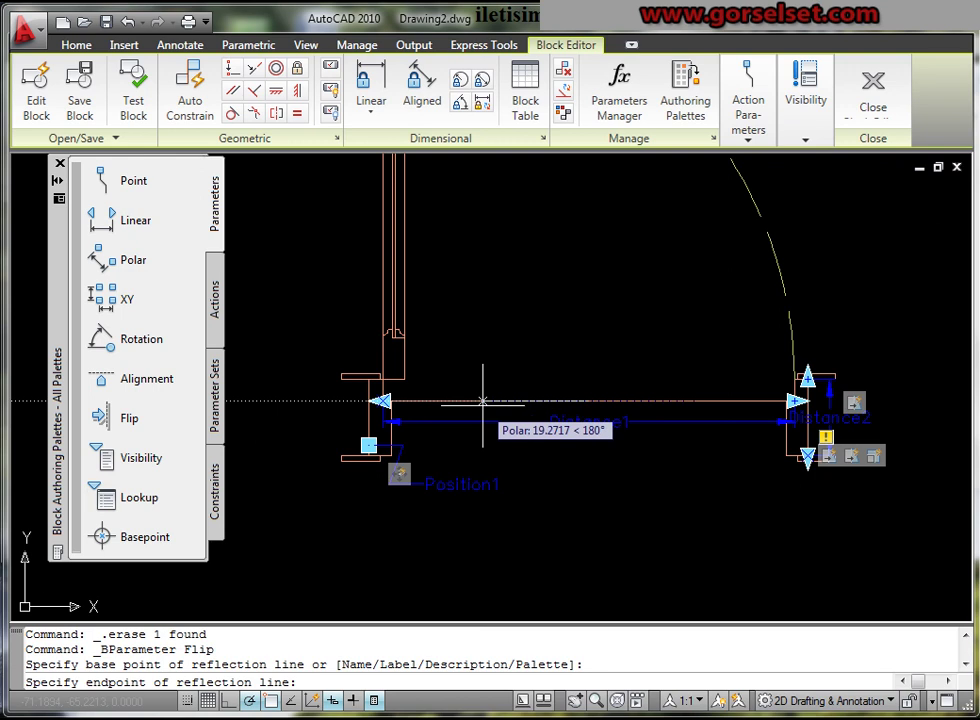
click(483, 401)
click(585, 398)
click(529, 398)
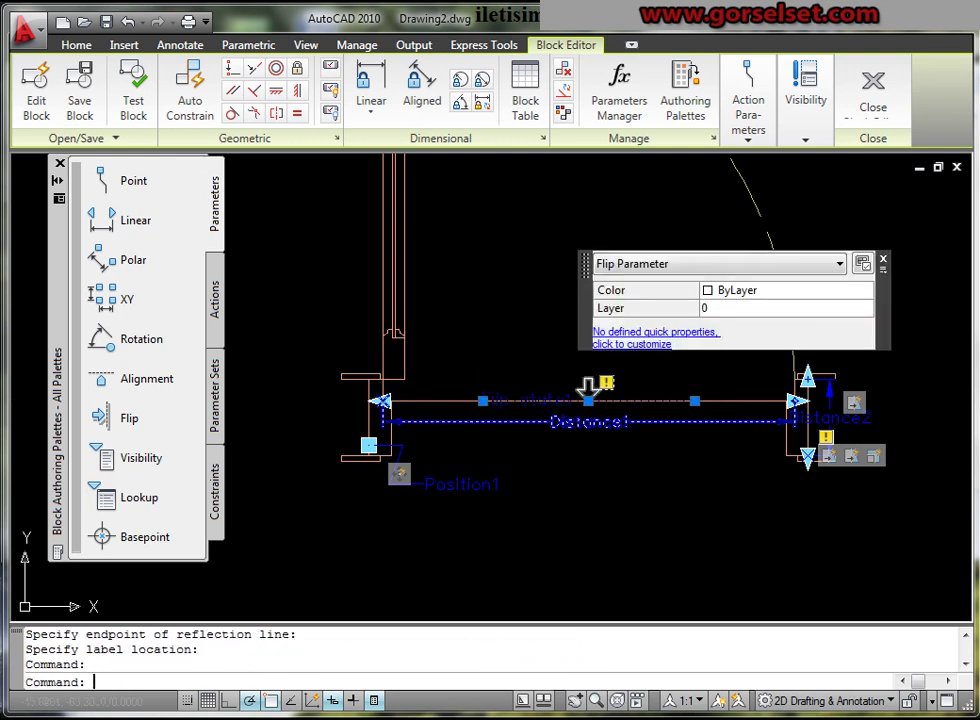
key(Escape)
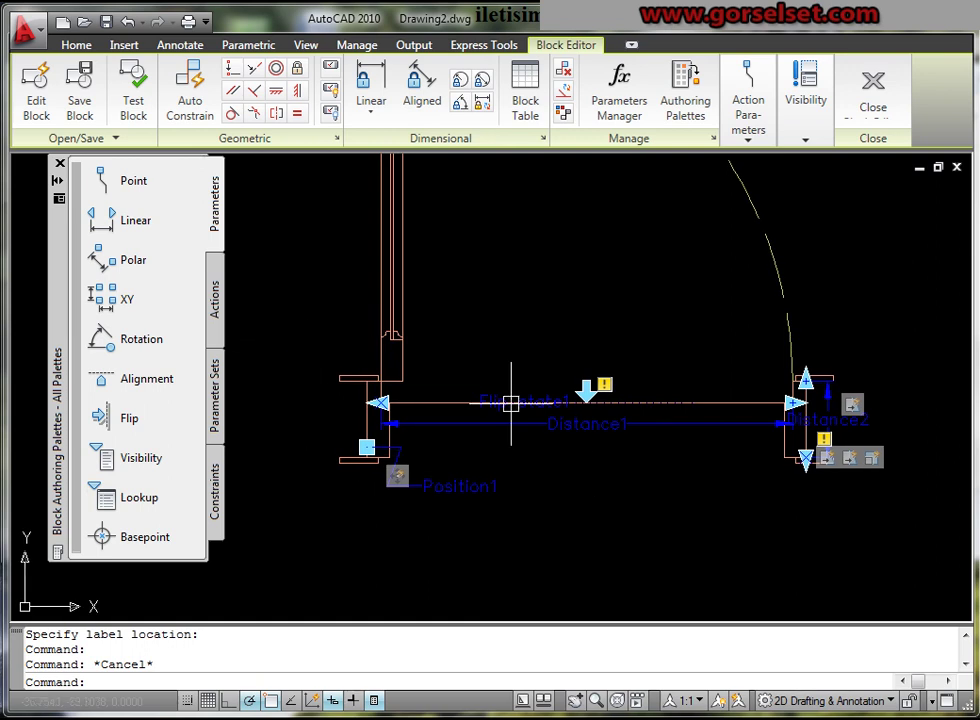
- Create a Flip action on Flip state1 window-selecting the whole door (52 objects), then test the block
click(218, 310)
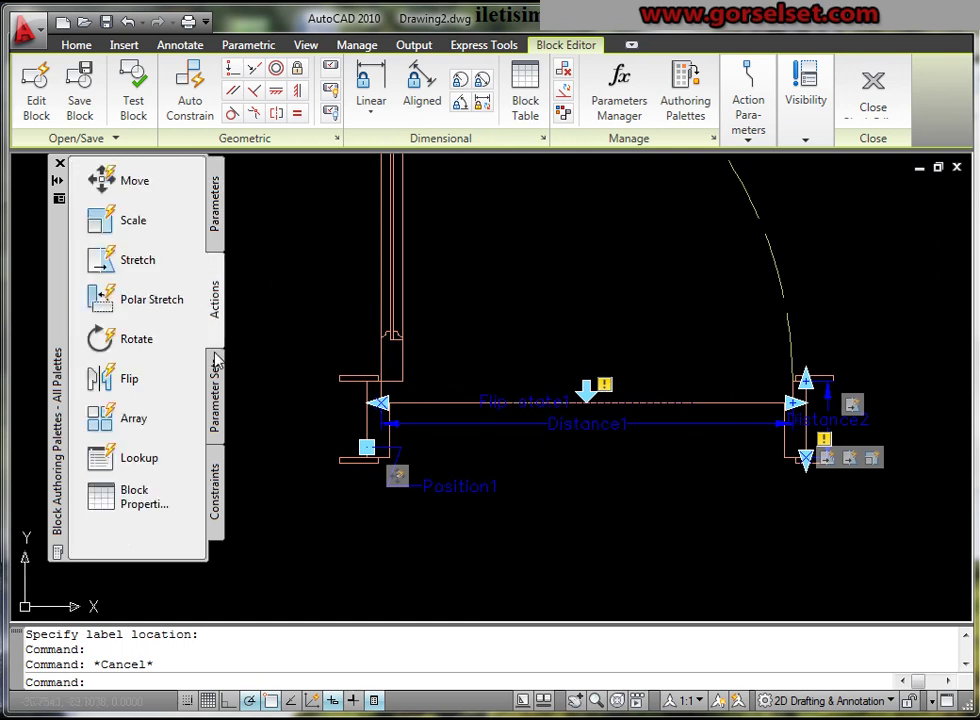
click(110, 398)
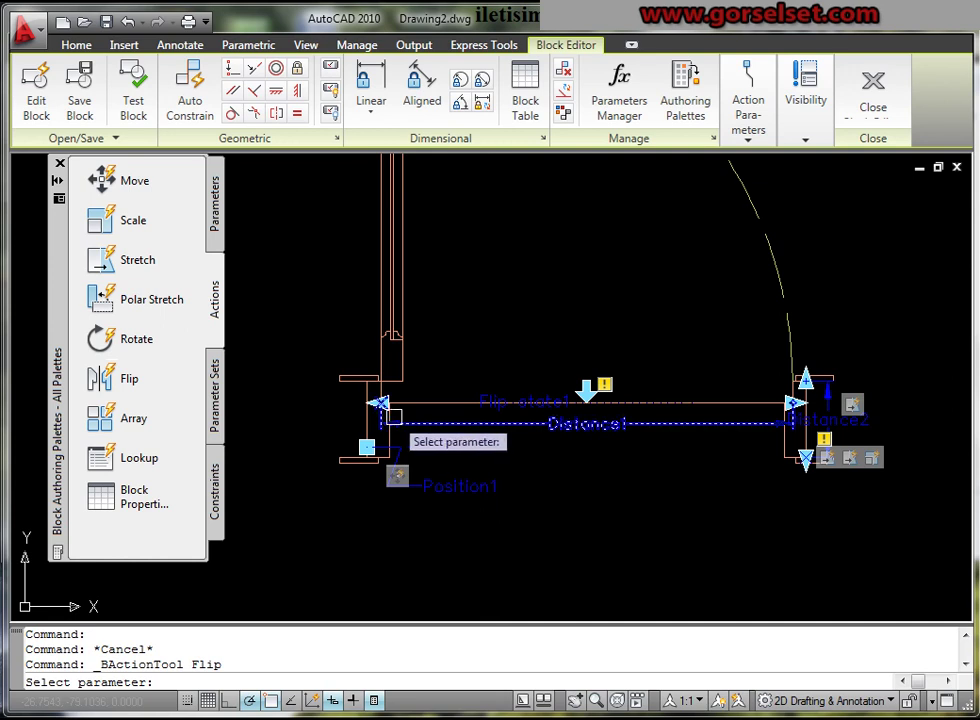
click(585, 390)
scroll(520, 380, down, 2)
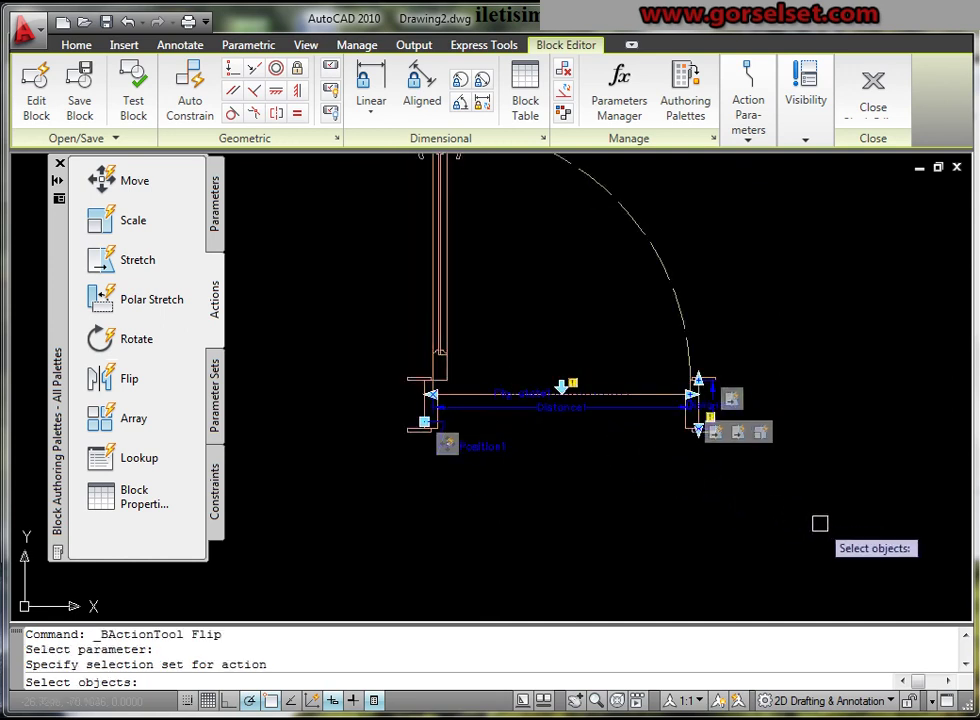
click(793, 539)
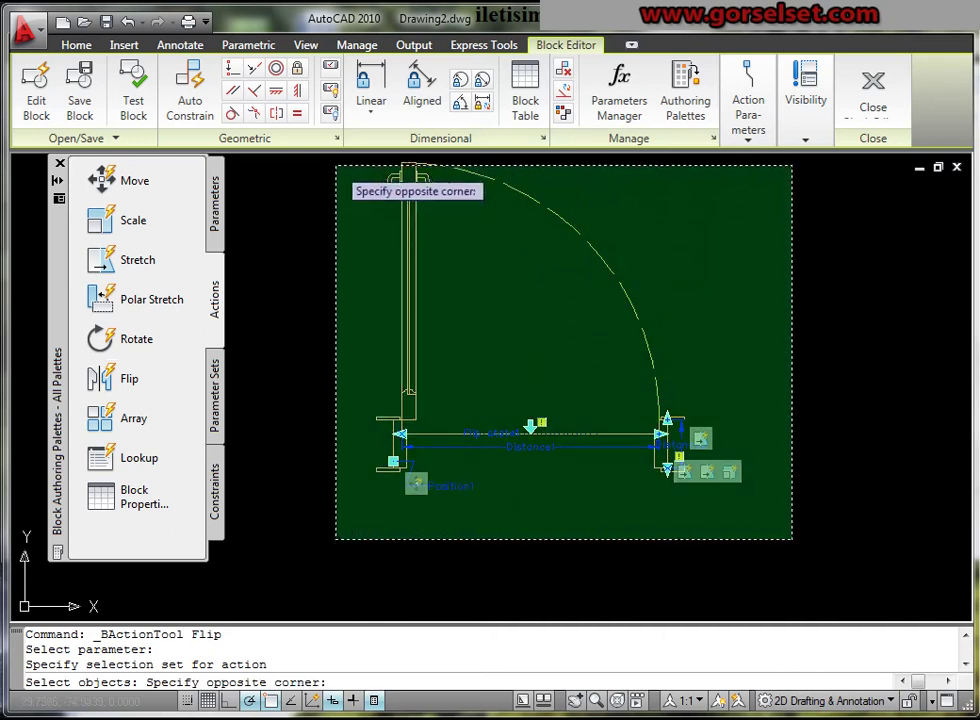
click(336, 166)
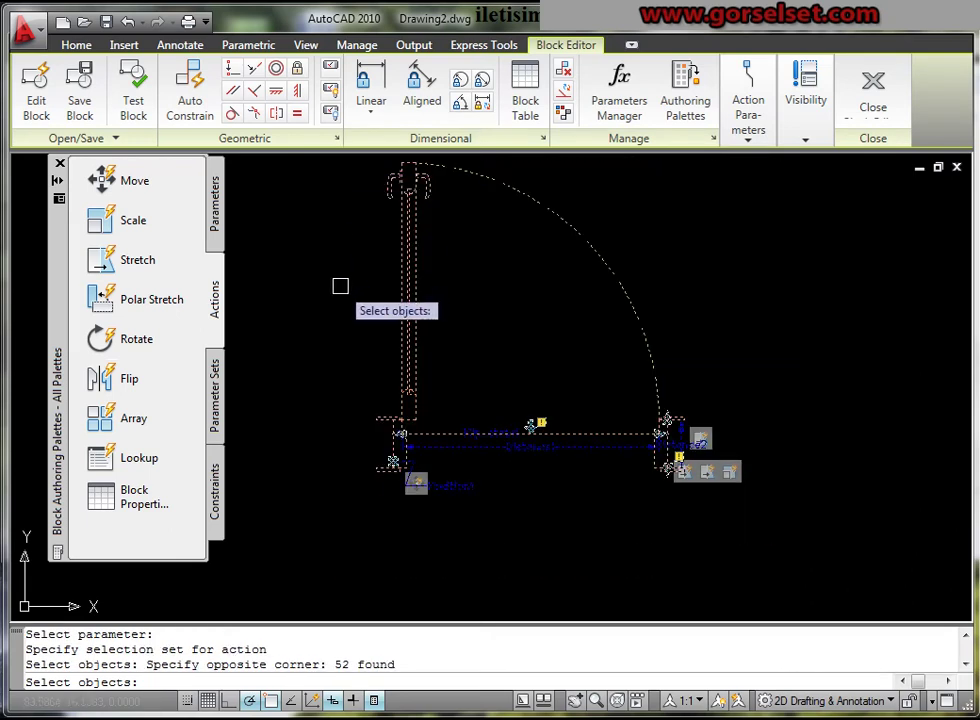
key(Return)
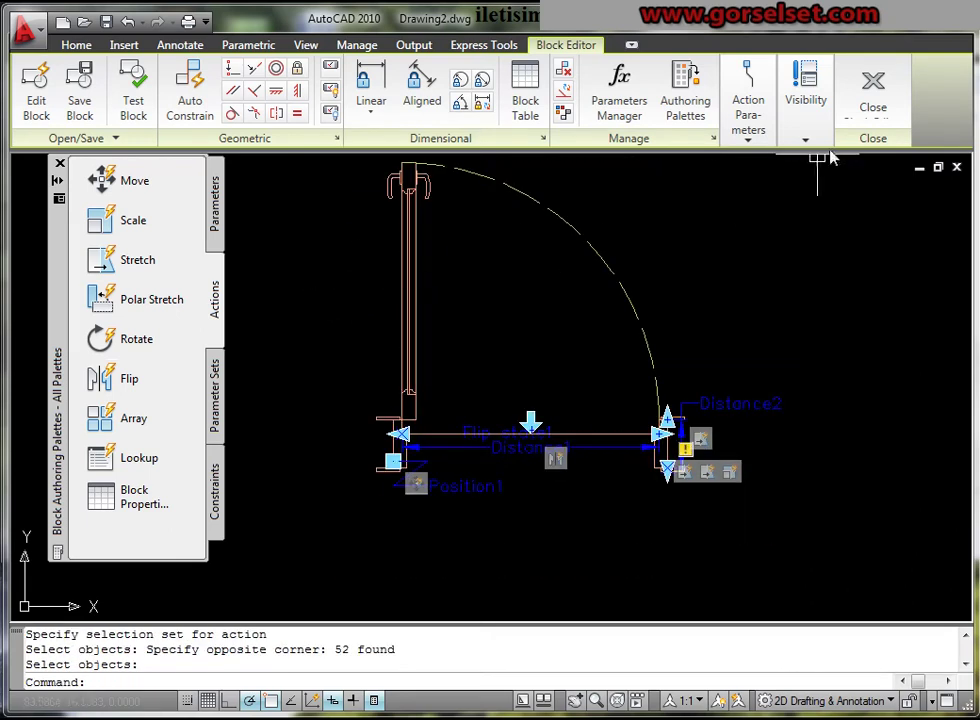
click(133, 100)
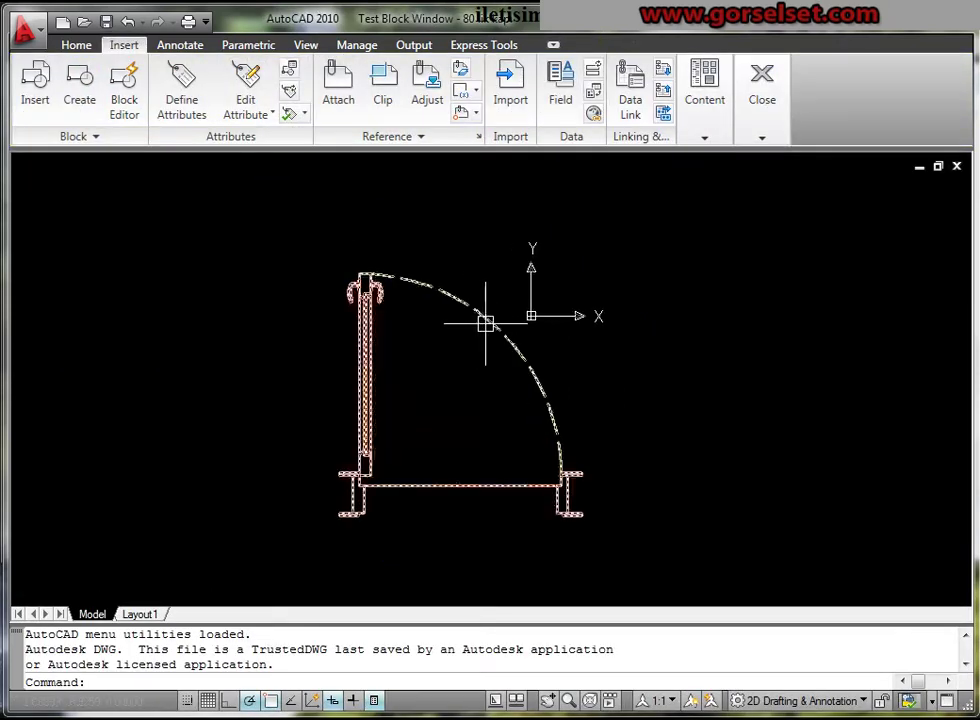
- Select the door and flip it back and forth several times with the flip grip
click(485, 323)
middle_drag(455, 403, 440, 390)
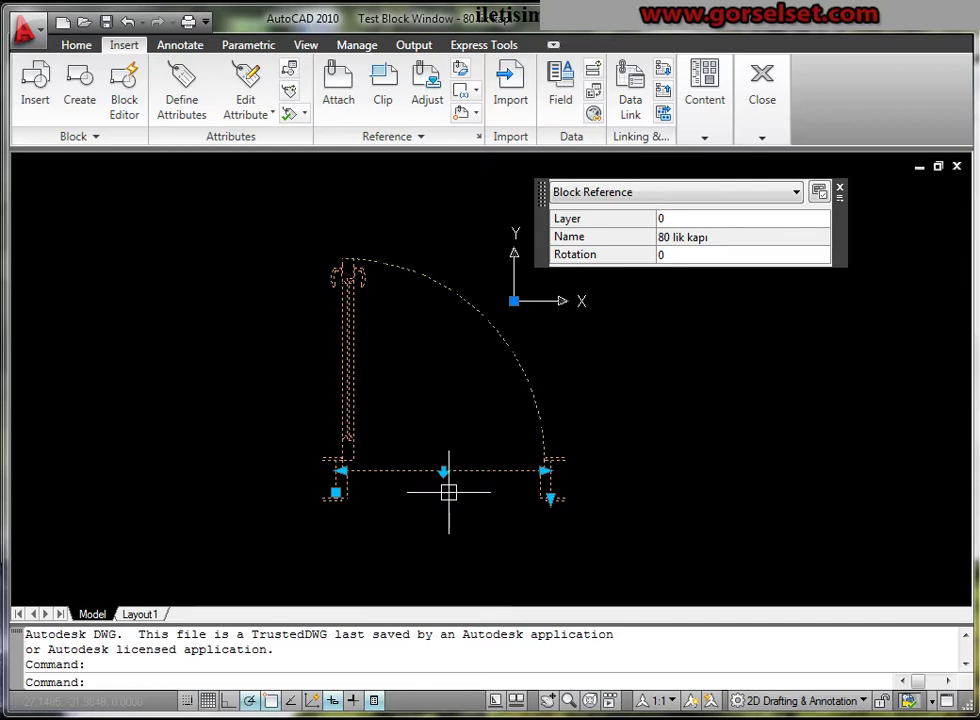
click(443, 470)
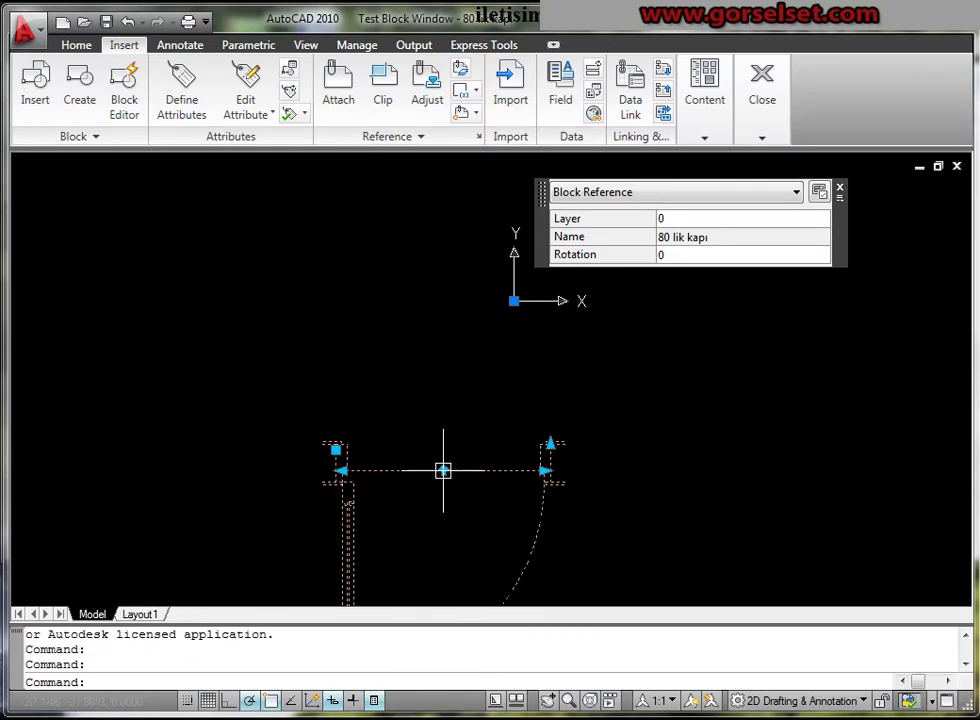
middle_drag(427, 452, 431, 354)
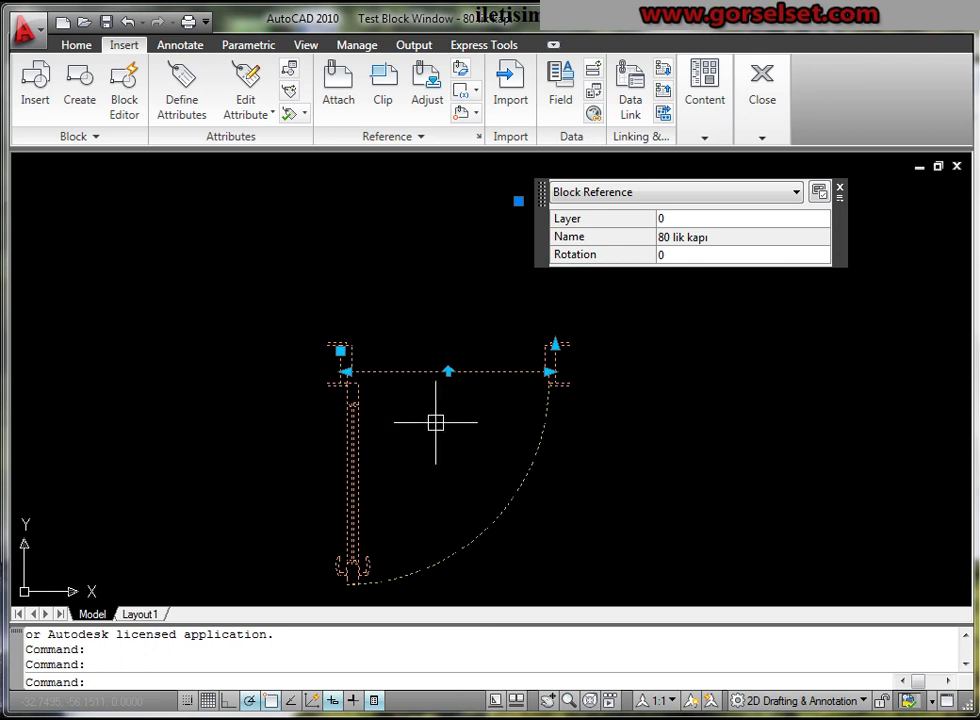
click(447, 371)
click(447, 371)
click(447, 371)
click(447, 371)
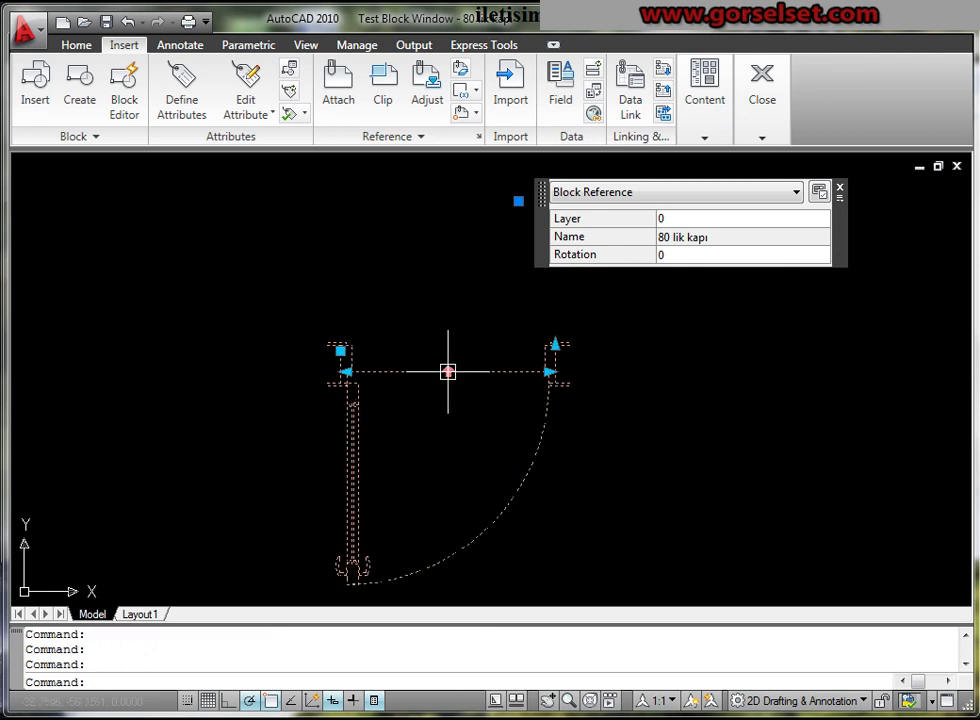
- Widen the door with its stretch grip, flip it upward again, and close the test window
click(550, 371)
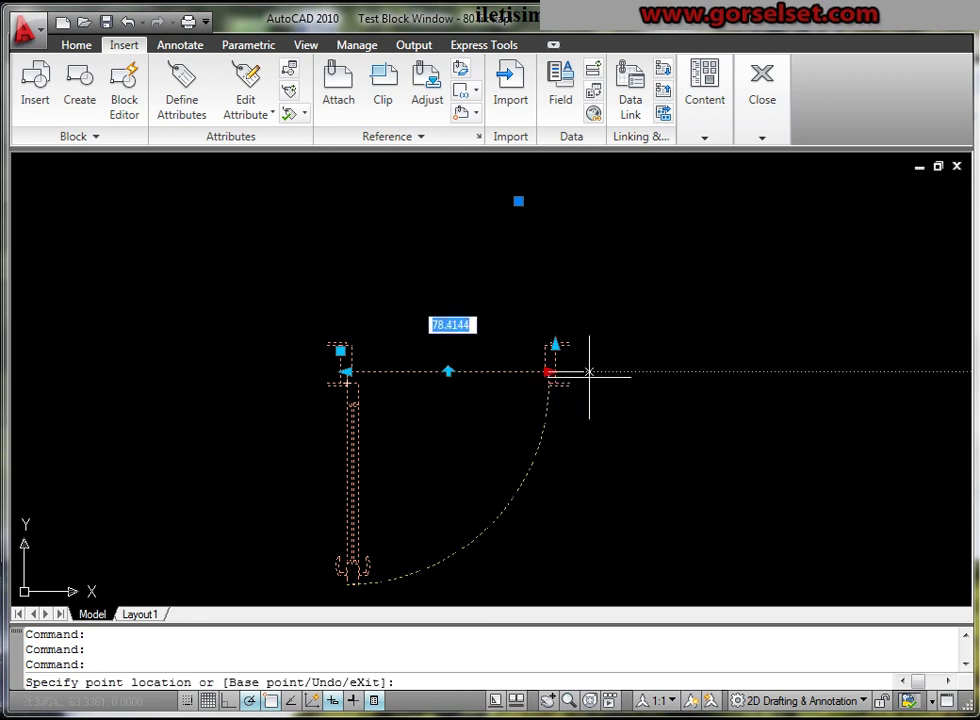
click(566, 383)
click(447, 371)
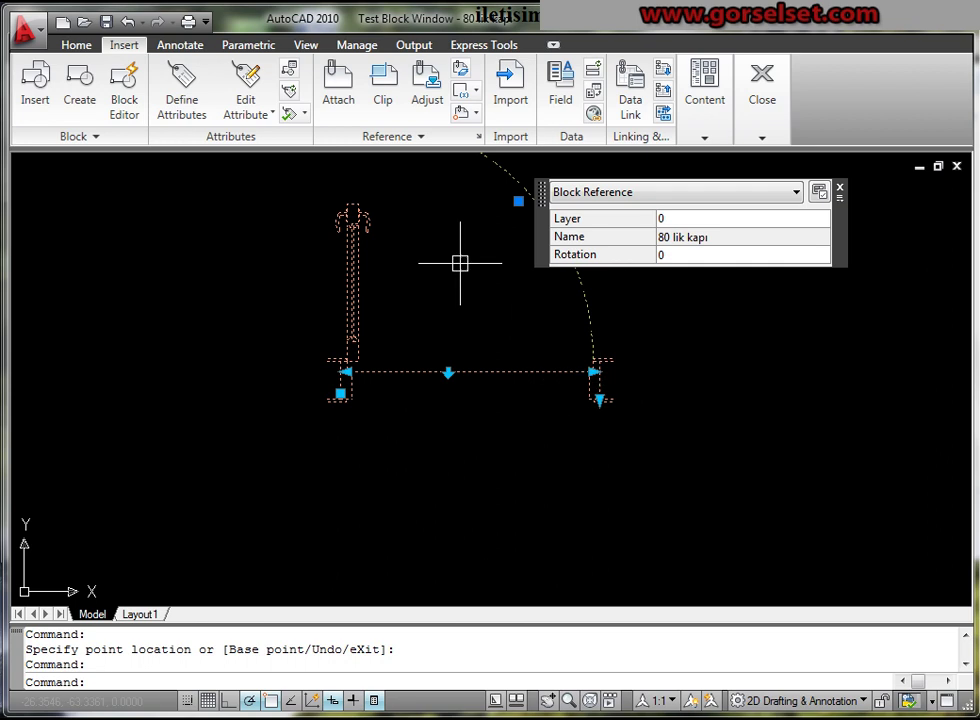
click(762, 138)
click(770, 160)
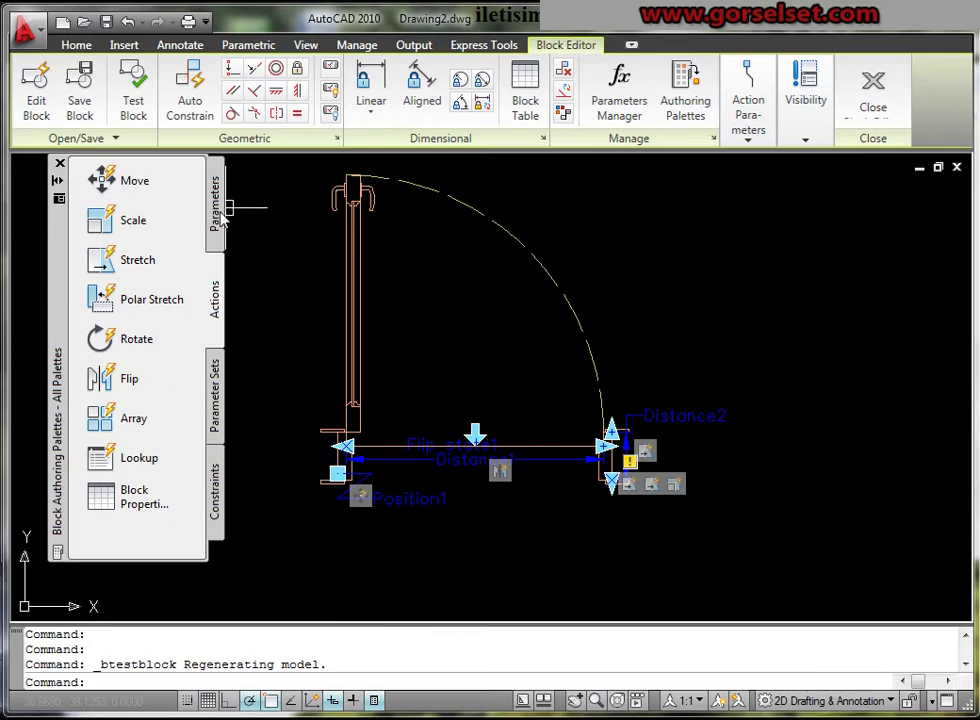
- Select the flip parameter, view its shortcut menu, then dismiss it
click(471, 432)
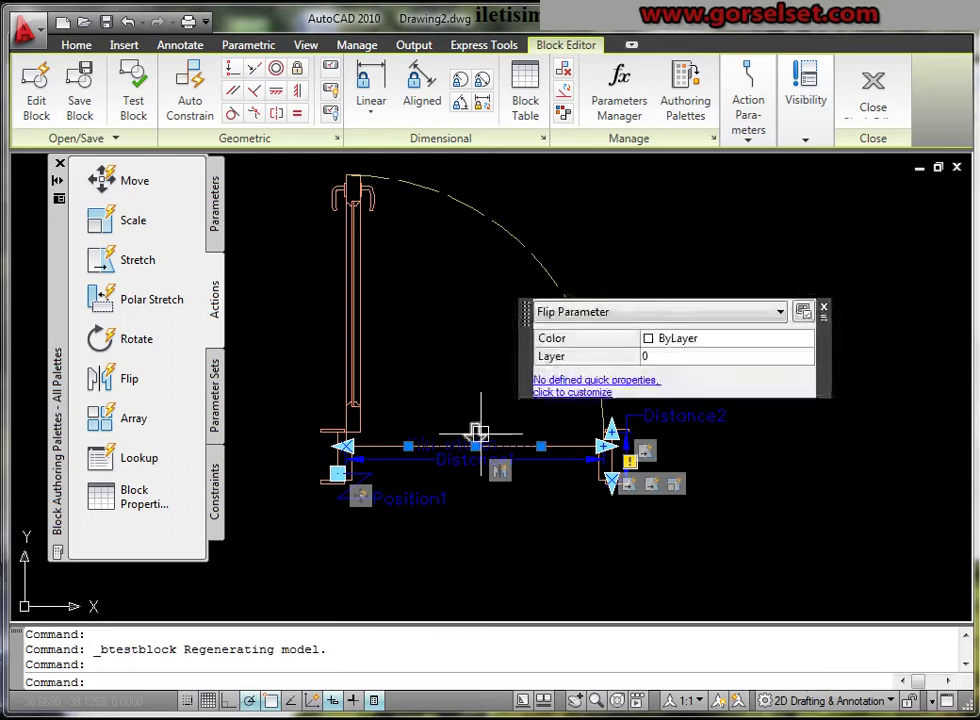
right_click(474, 433)
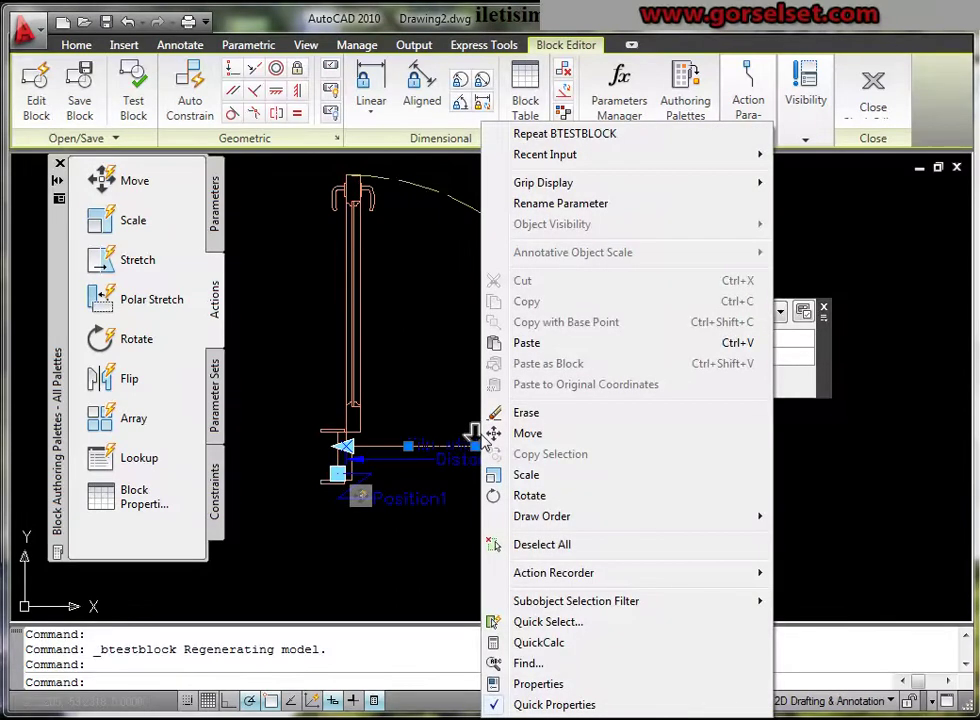
key(Escape)
key(Escape)
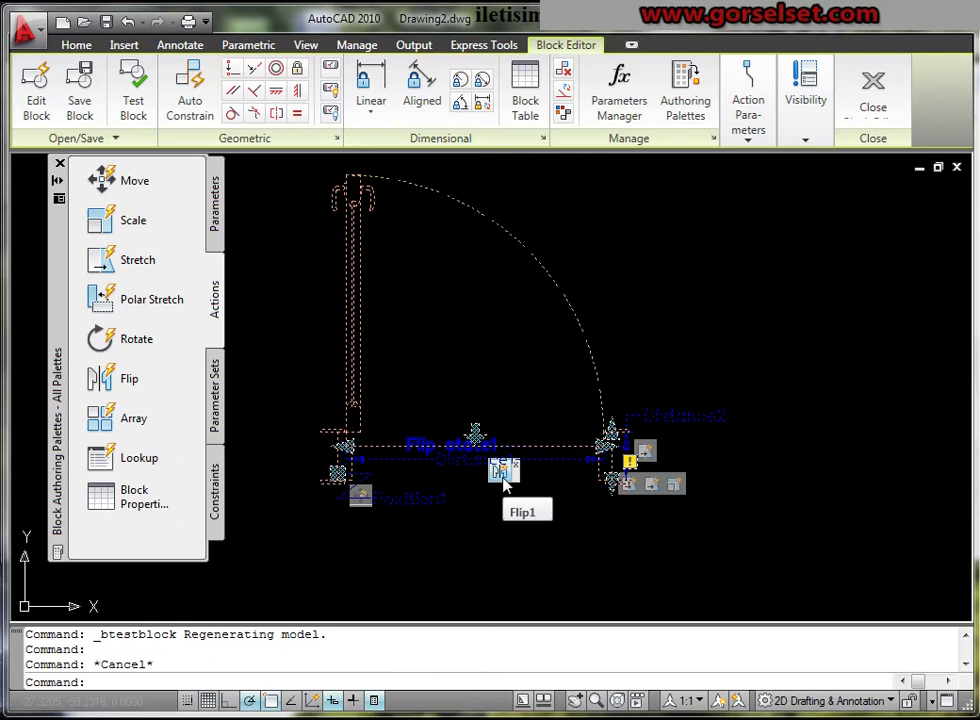
- Use Modify Selection Set to window-select the whole door into the Flip1 action
right_click(503, 476)
mouse_move(585, 518)
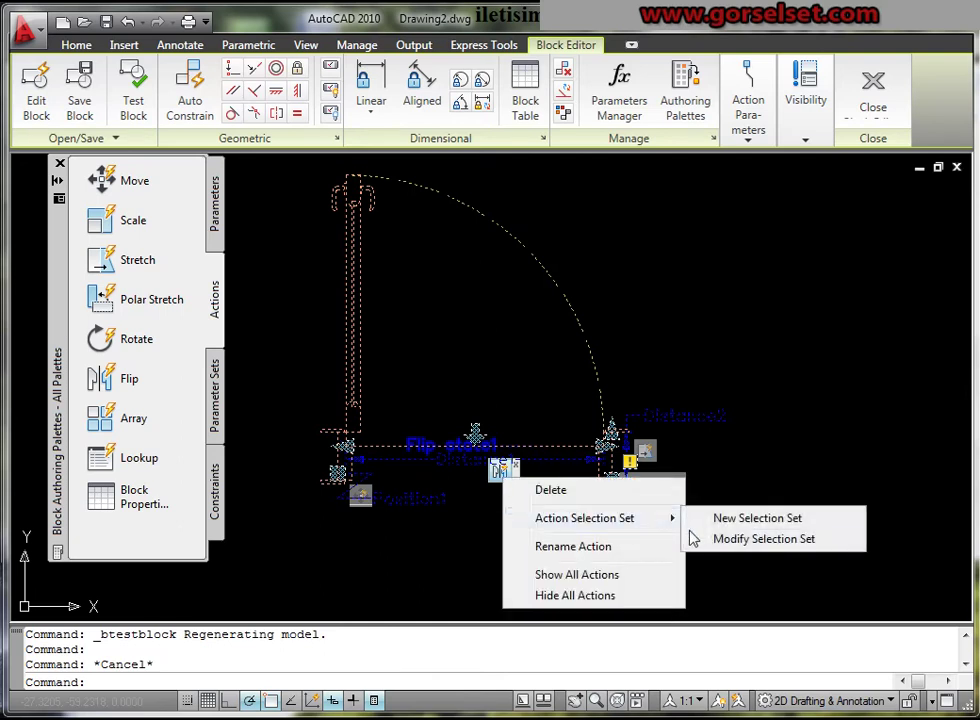
click(714, 541)
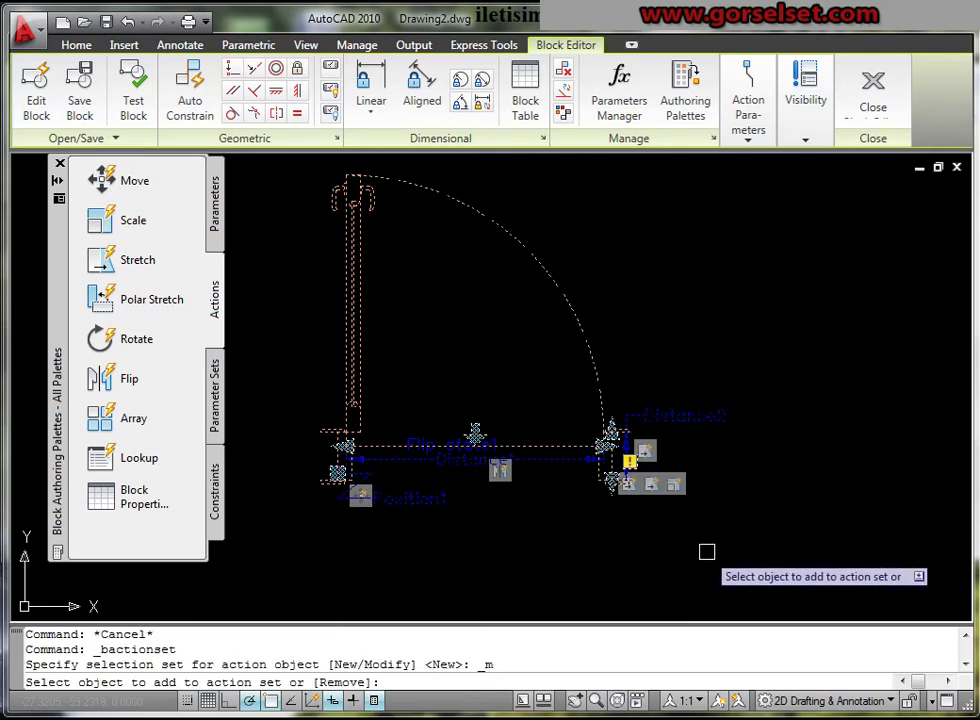
click(765, 549)
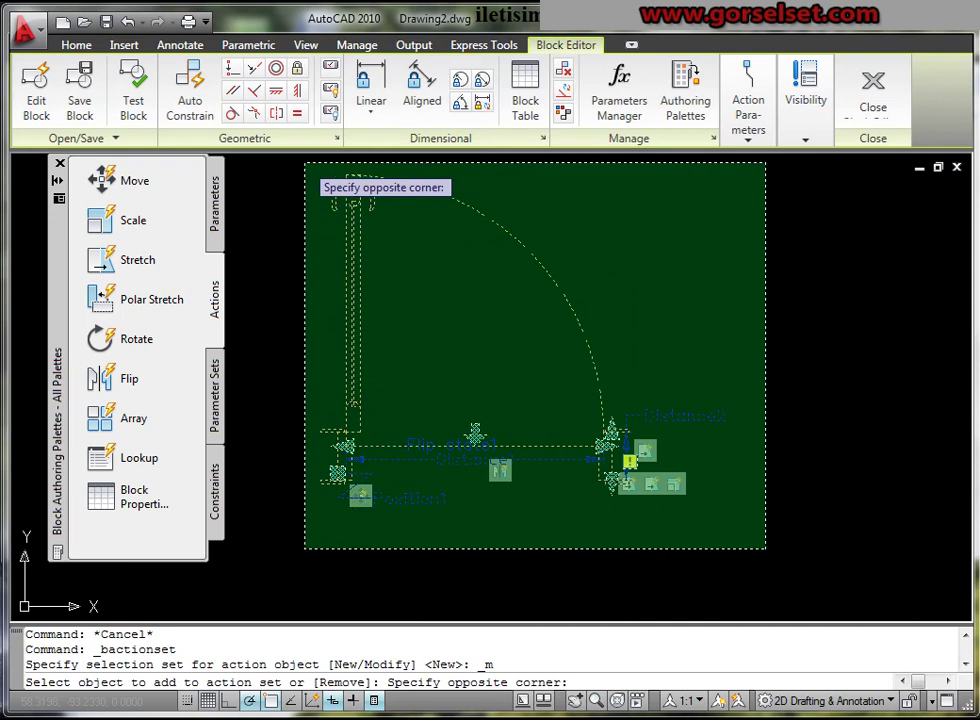
click(298, 162)
right_click(295, 302)
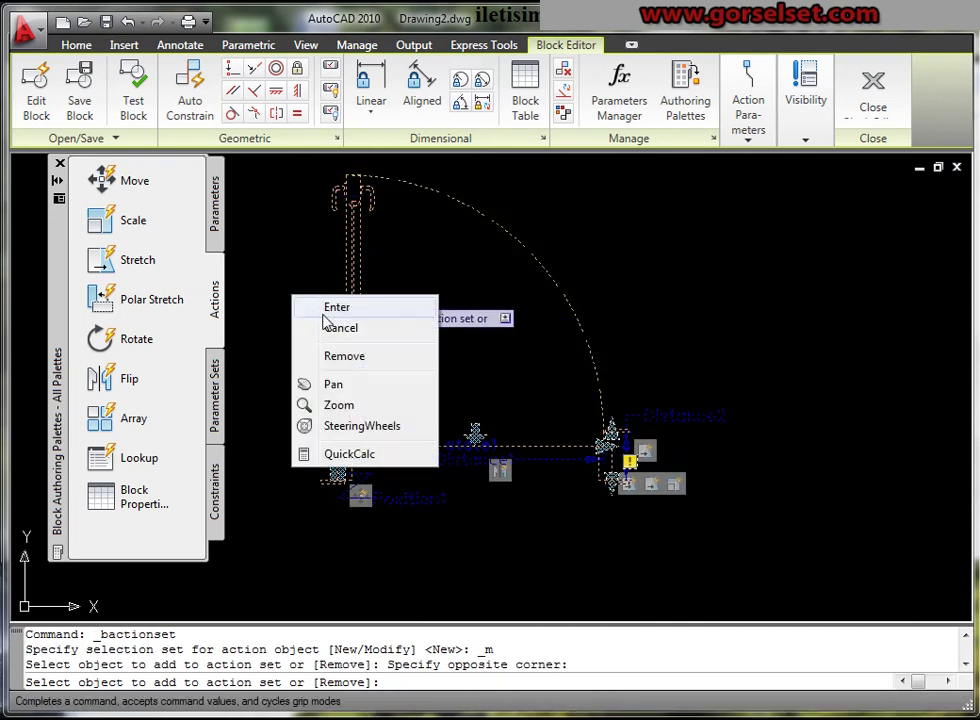
click(300, 307)
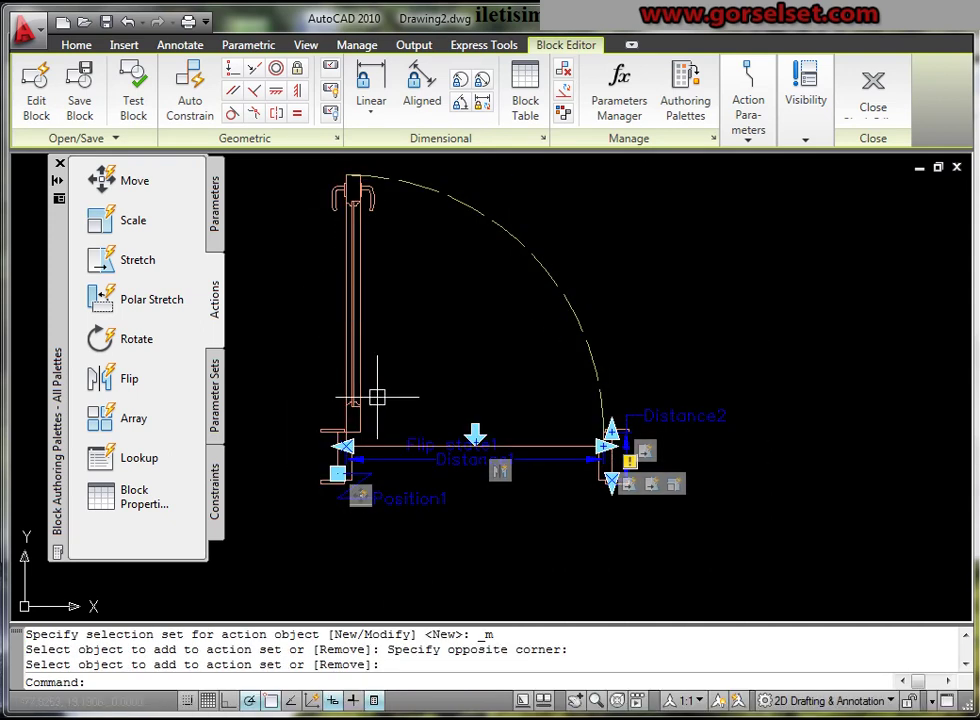
- Switch the Block Authoring Palettes to the Parameters tab
click(215, 222)
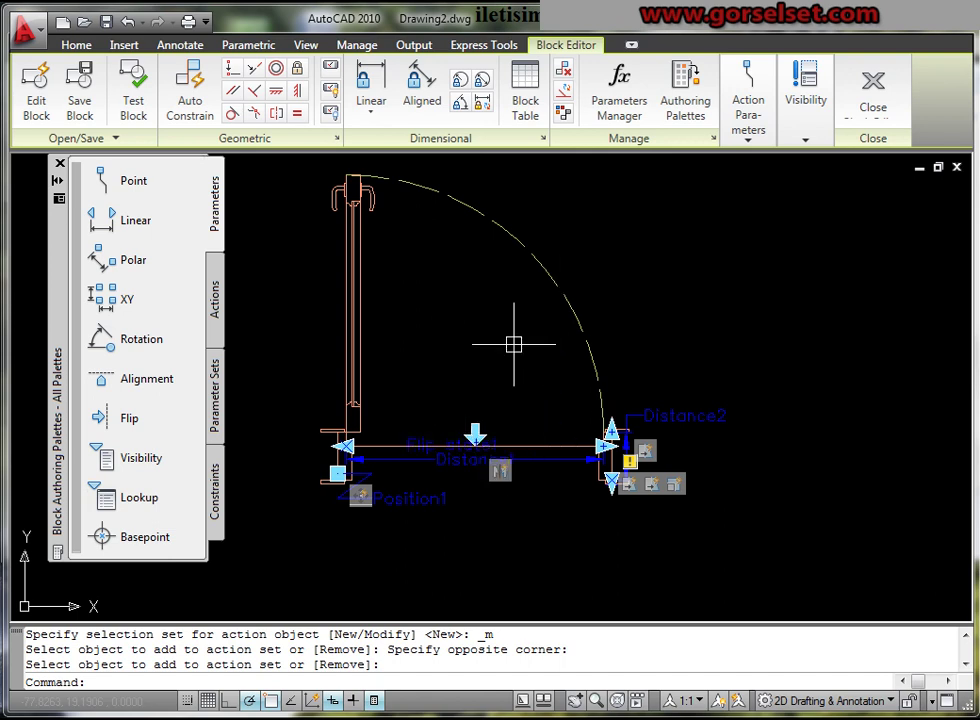
- Add an alignment parameter based at the door's midpoint
click(103, 381)
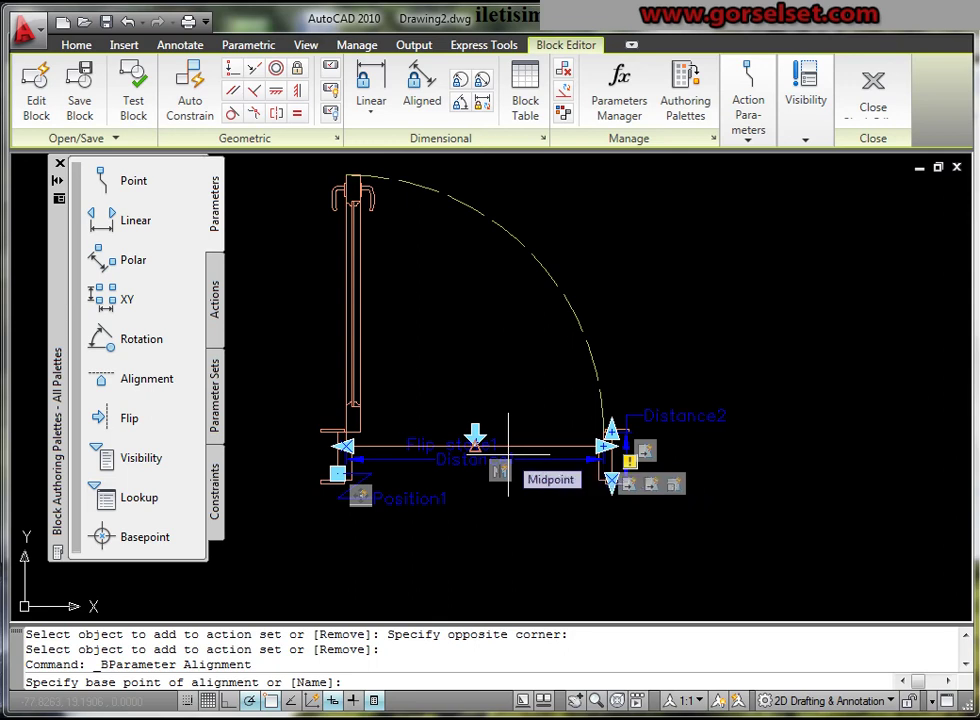
scroll(508, 460, up, 1)
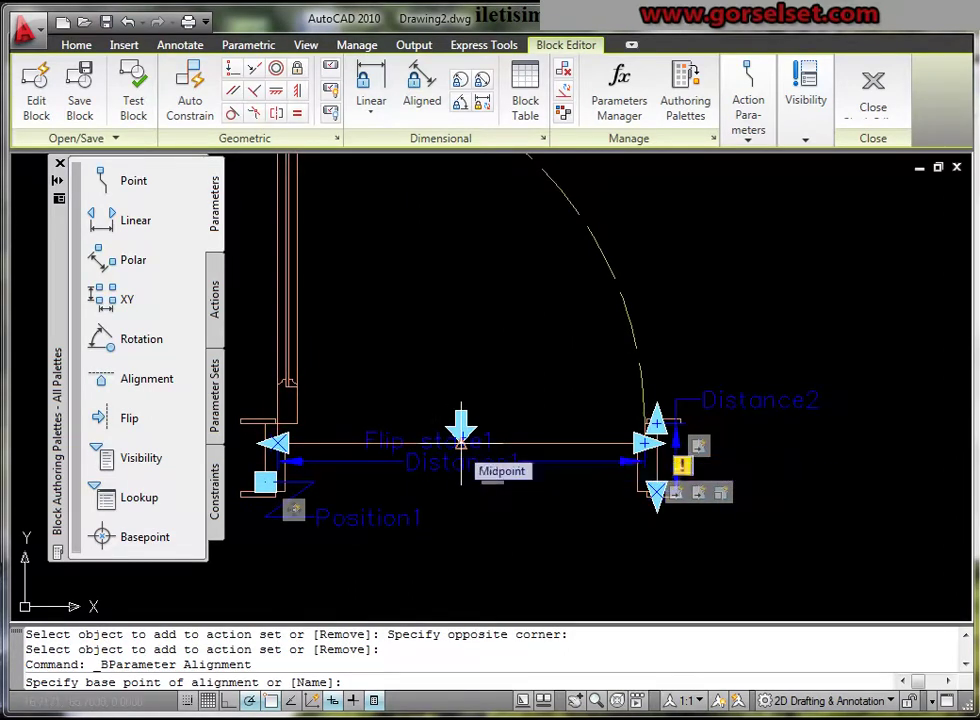
click(461, 443)
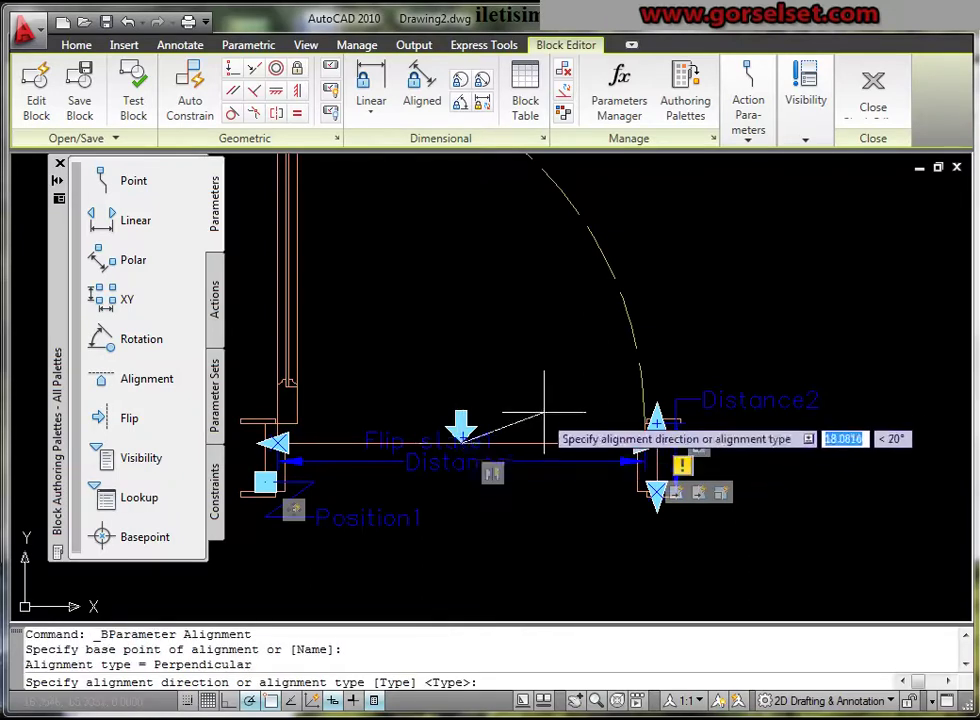
click(562, 446)
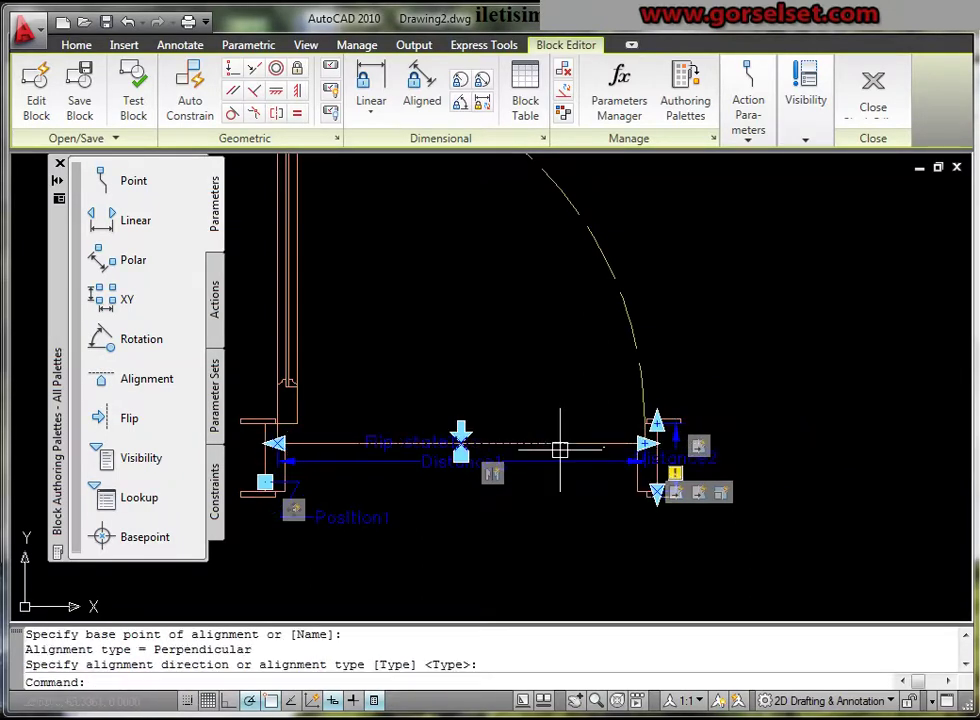
- Delete the old alignment parameter and redraw it along the door's bottom edge
click(462, 456)
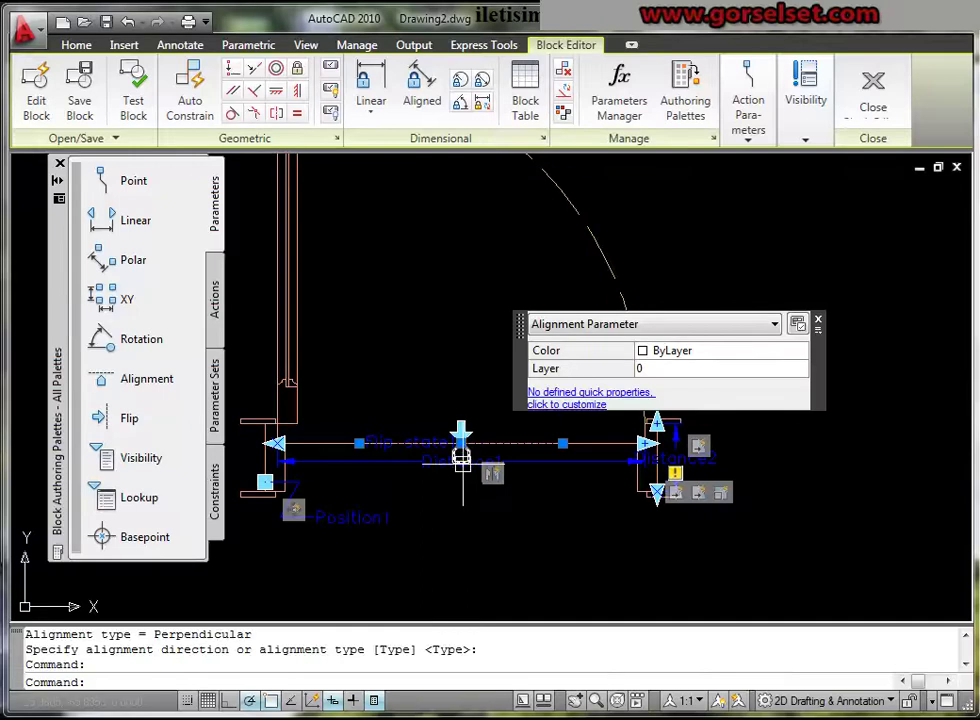
key(Delete)
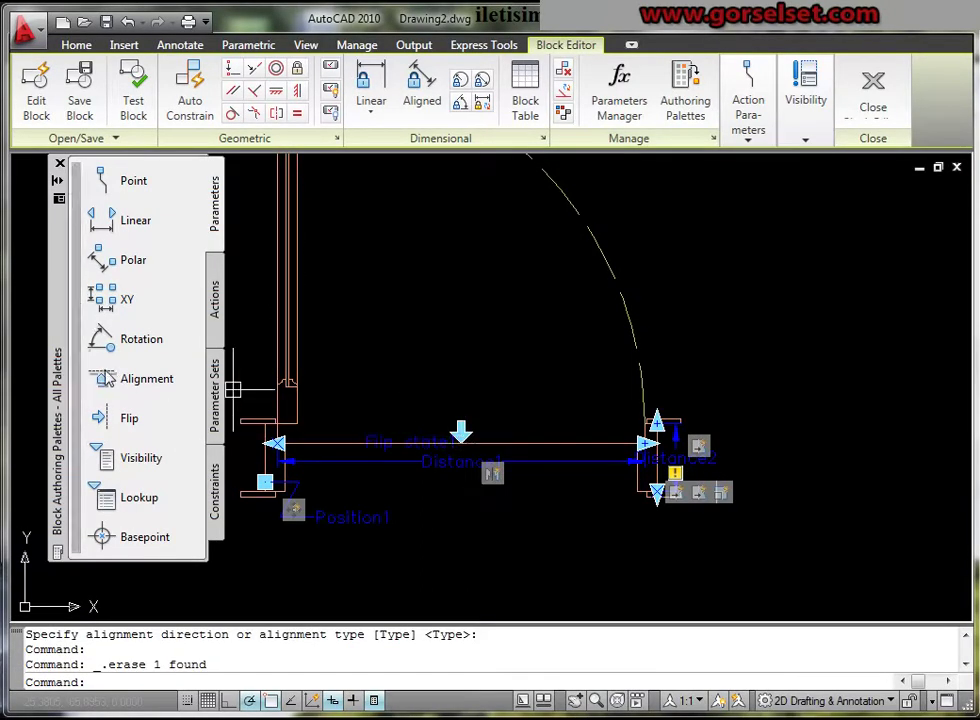
click(147, 378)
click(462, 443)
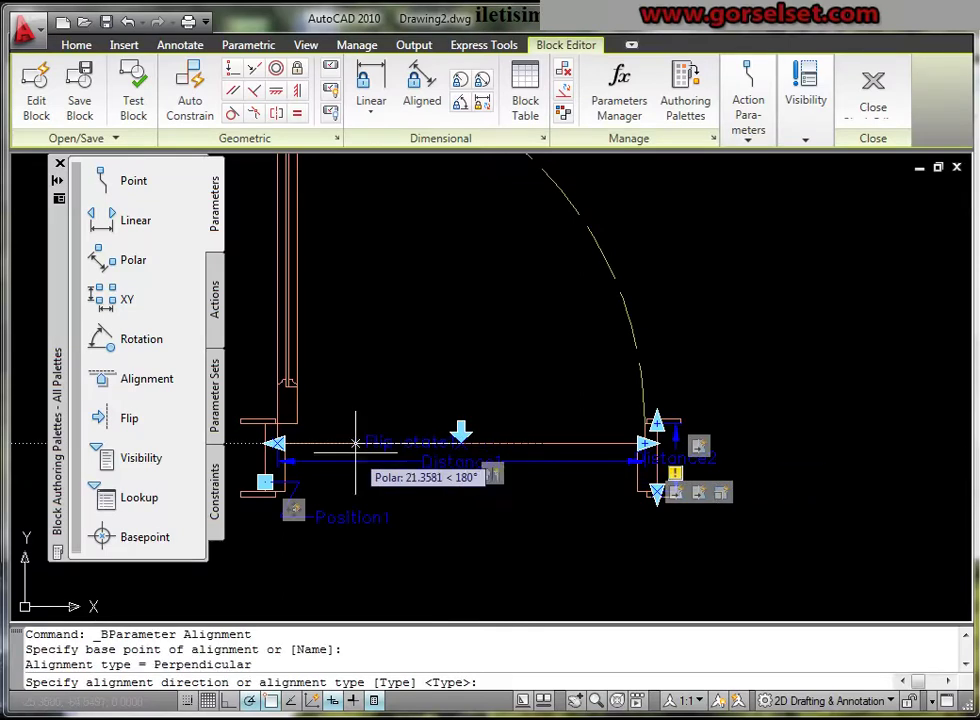
click(342, 443)
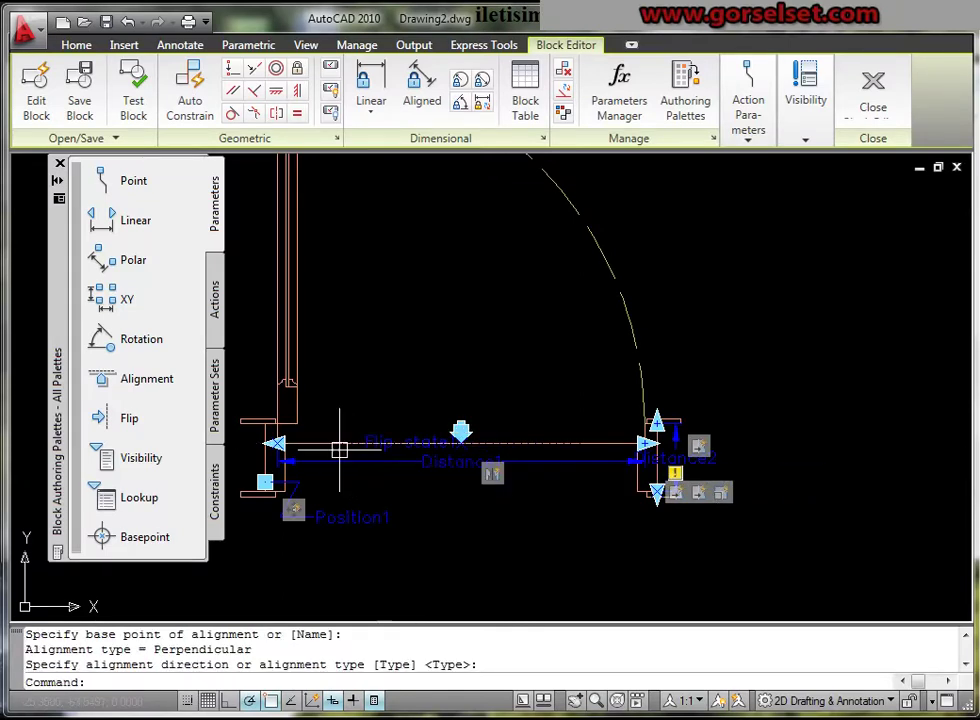
scroll(437, 453, up, 2)
scroll(441, 414, up, 3)
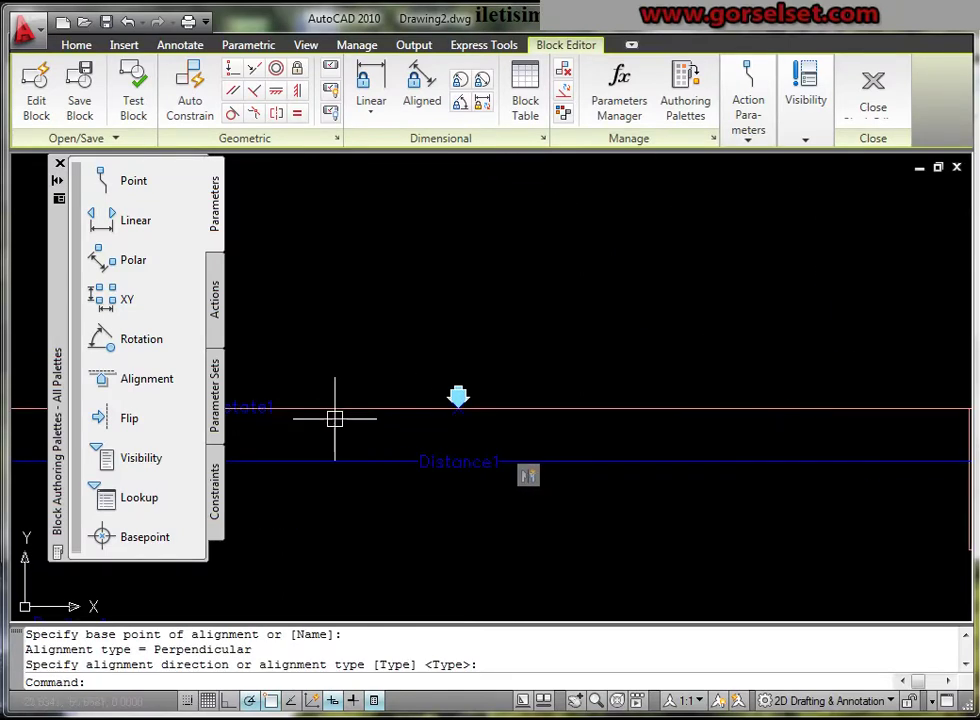
middle_drag(335, 418, 393, 405)
click(385, 410)
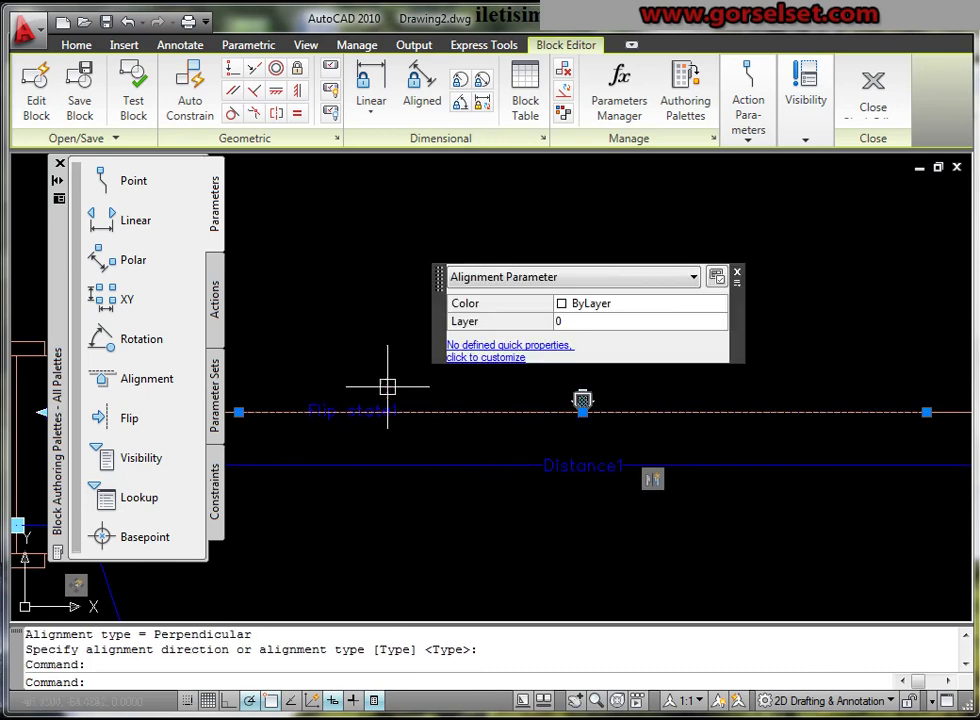
- Move the alignment parameter upward, then undo it with U and Ctrl+Z
right_click(388, 386)
click(428, 441)
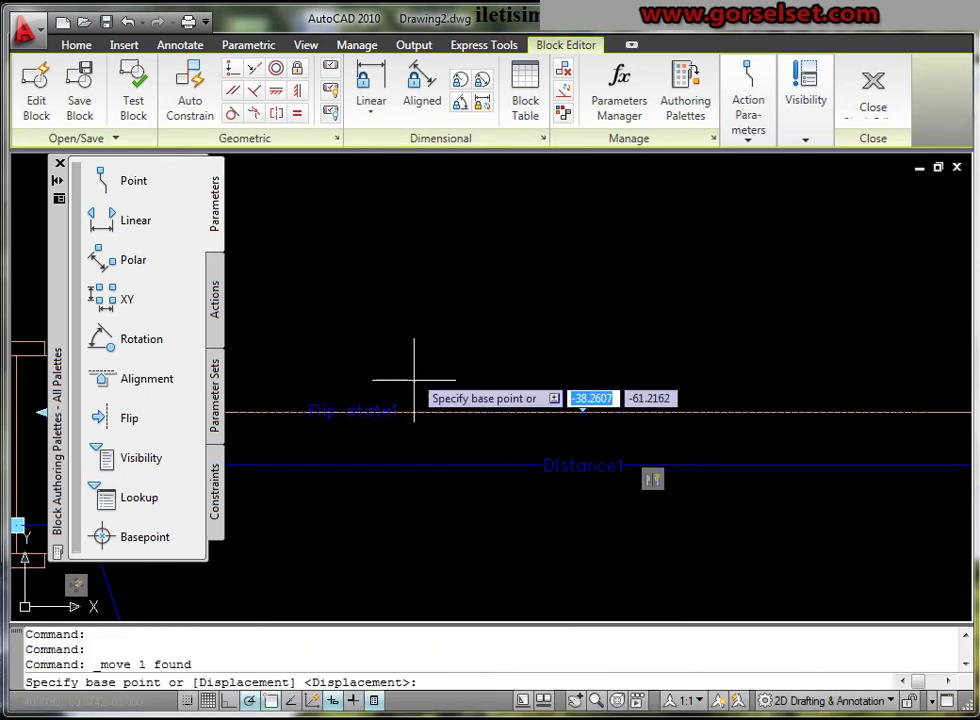
click(415, 405)
click(414, 327)
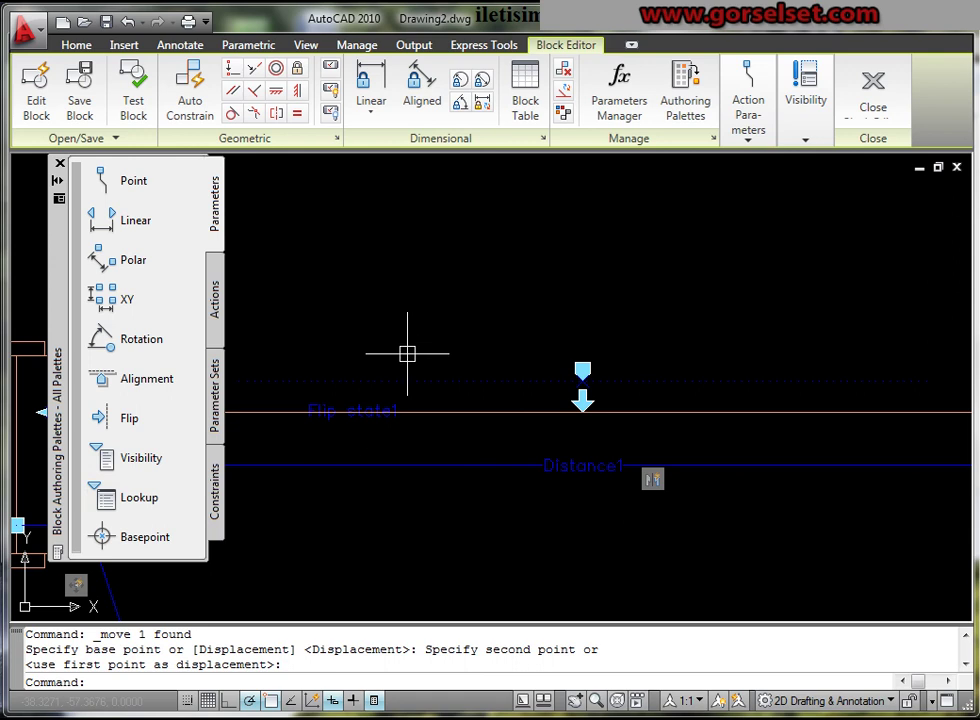
scroll(407, 353, down, 3)
scroll(520, 384, up, 2)
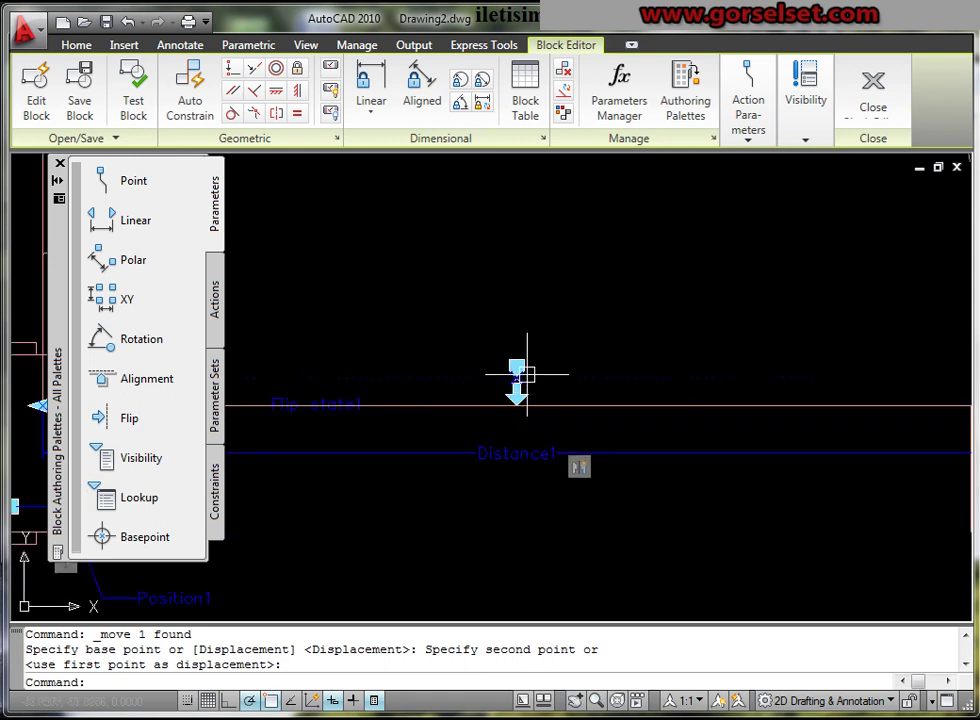
text(u)
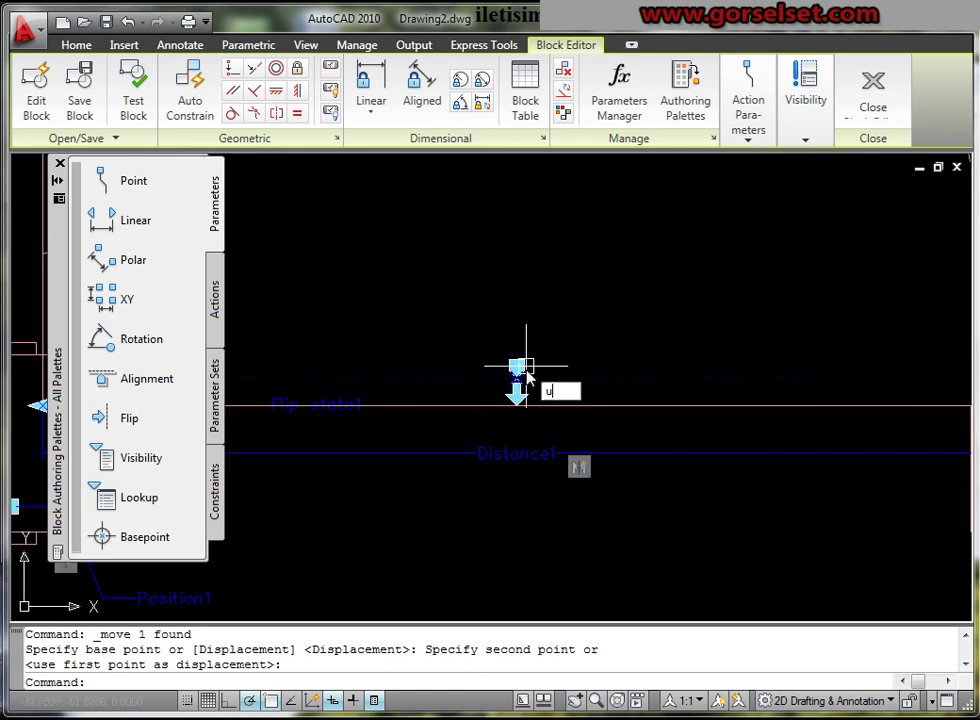
key(Return)
key(ctrl+z)
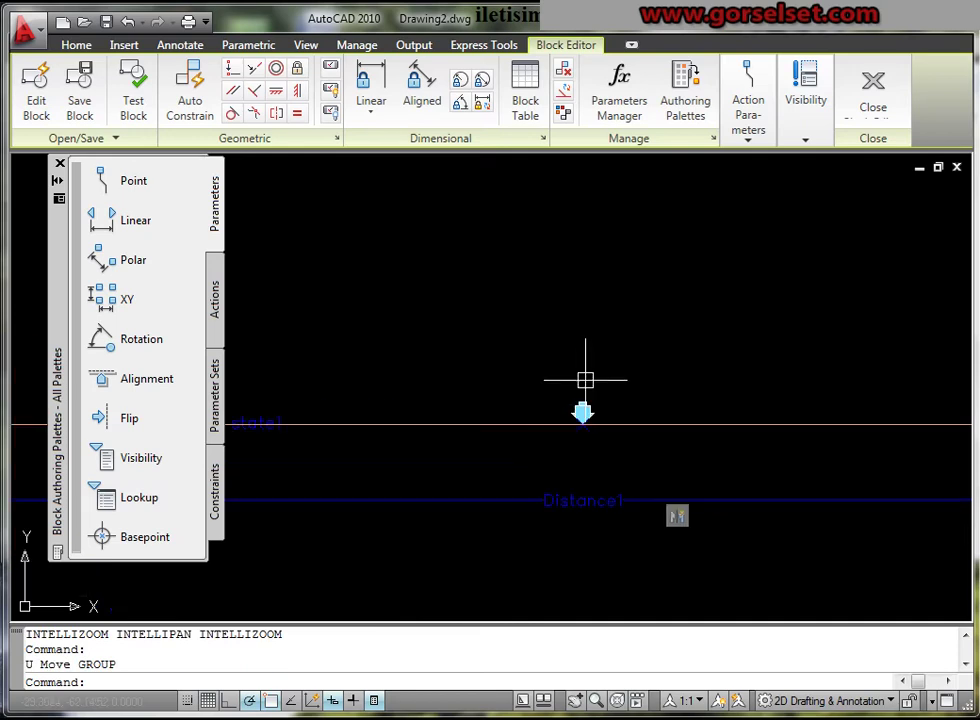
- Move the flip parameter to a new spot along its reflection line
middle_drag(401, 397, 491, 380)
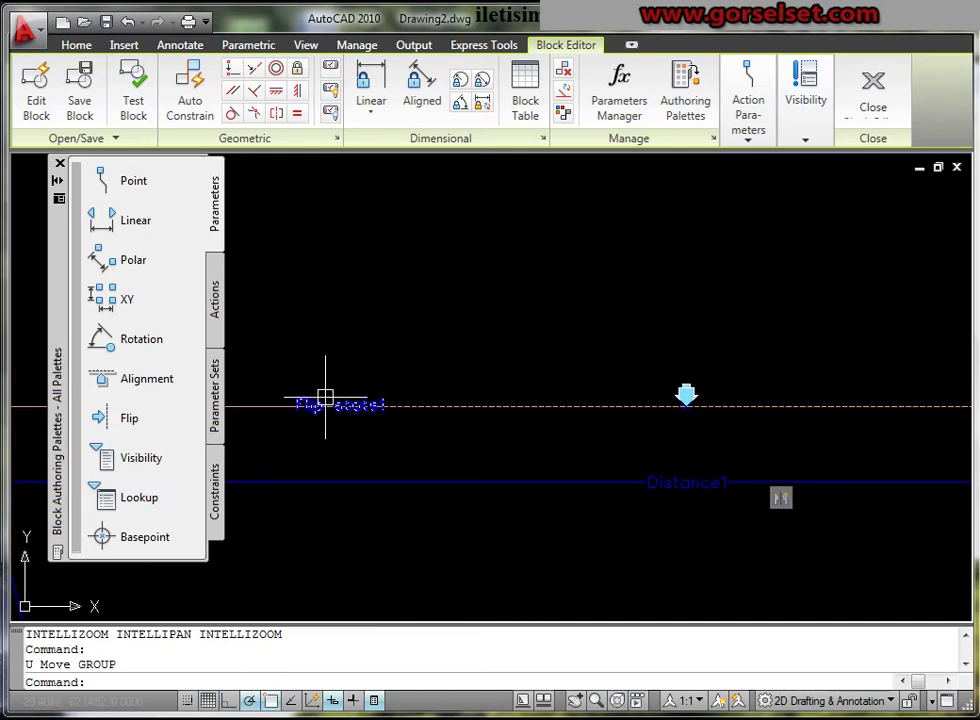
click(325, 397)
right_click(343, 390)
click(357, 431)
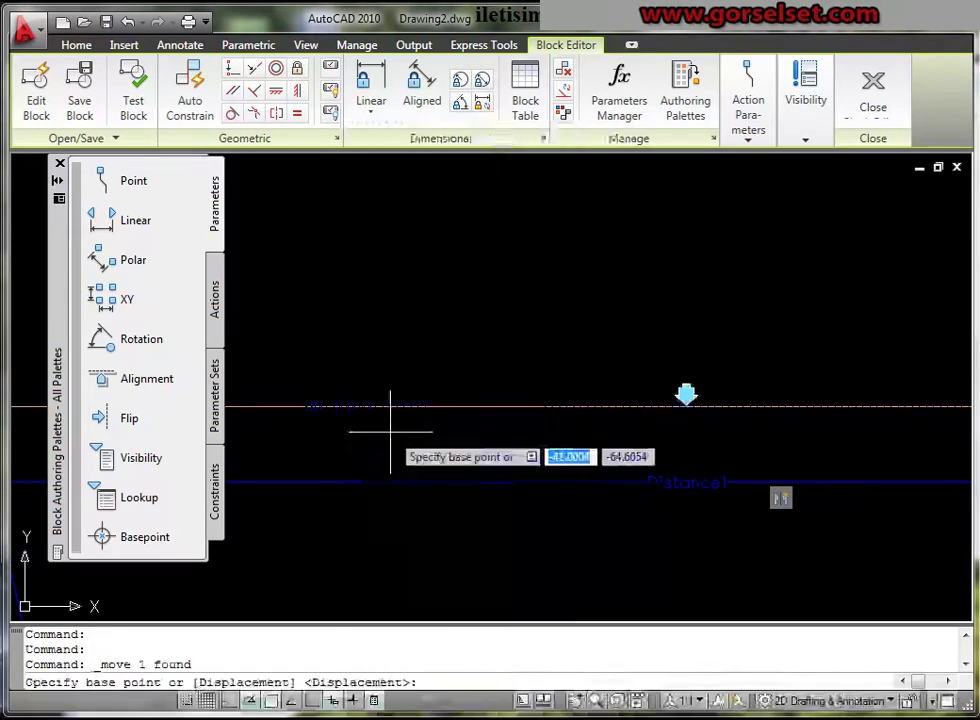
click(390, 432)
click(385, 429)
- Check the Flip state1 and Position1 labels, then show the Actions palette
scroll(400, 440, down, 2)
middle_drag(416, 447, 396, 412)
scroll(527, 393, up, 2)
scroll(527, 393, down, 1)
middle_drag(460, 396, 517, 388)
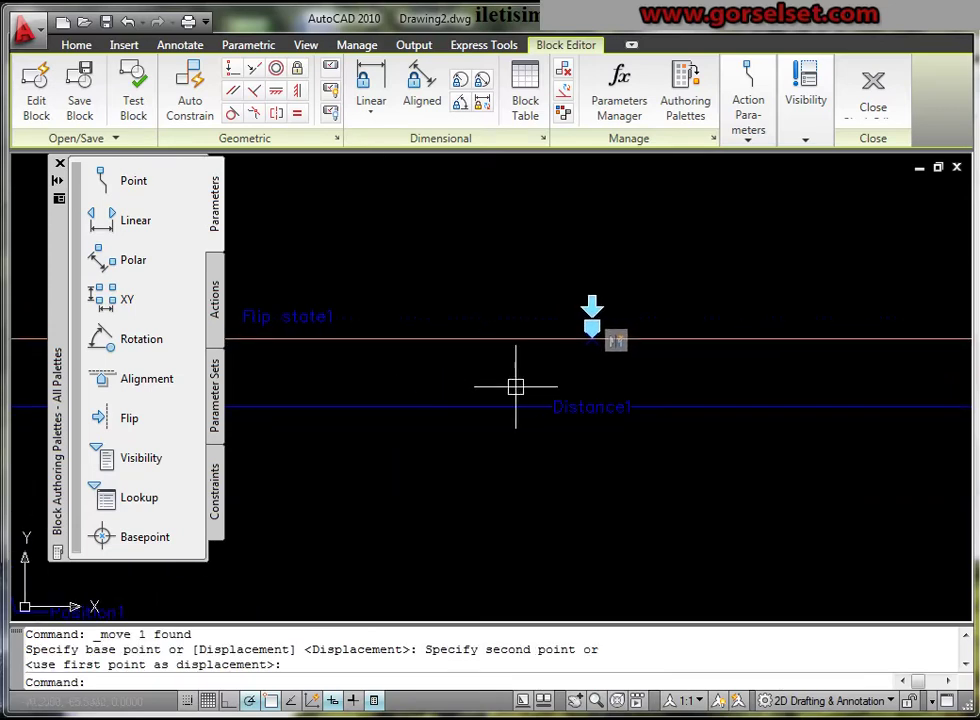
scroll(277, 333, down, 1)
click(218, 344)
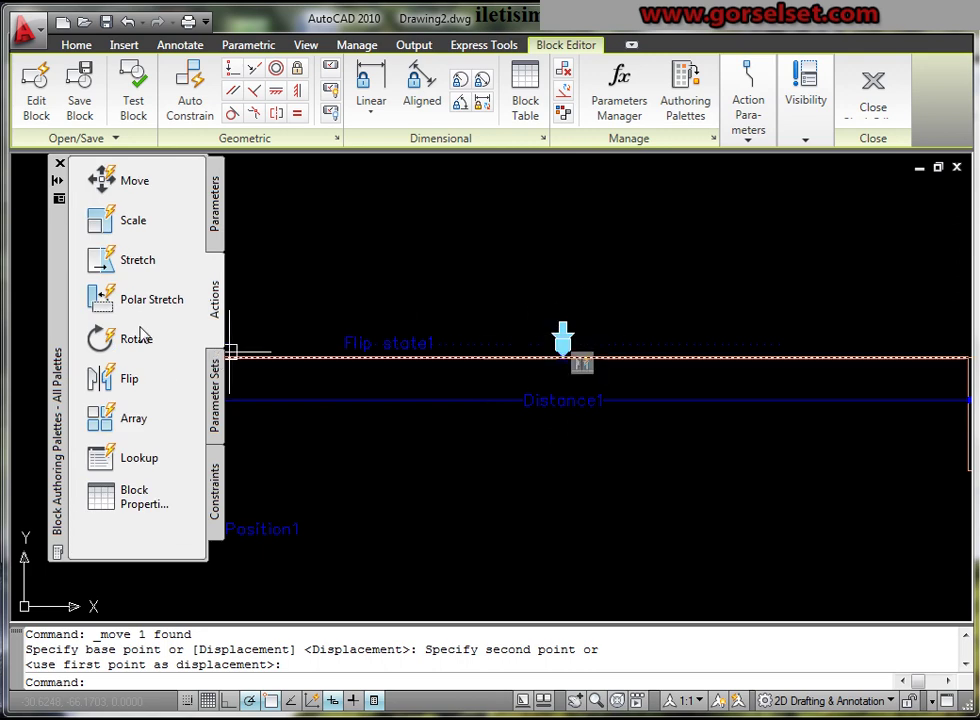
- Open the 80 lik kapı door block in the Test Block Window and select it to show its grips
scroll(495, 290, down, 3)
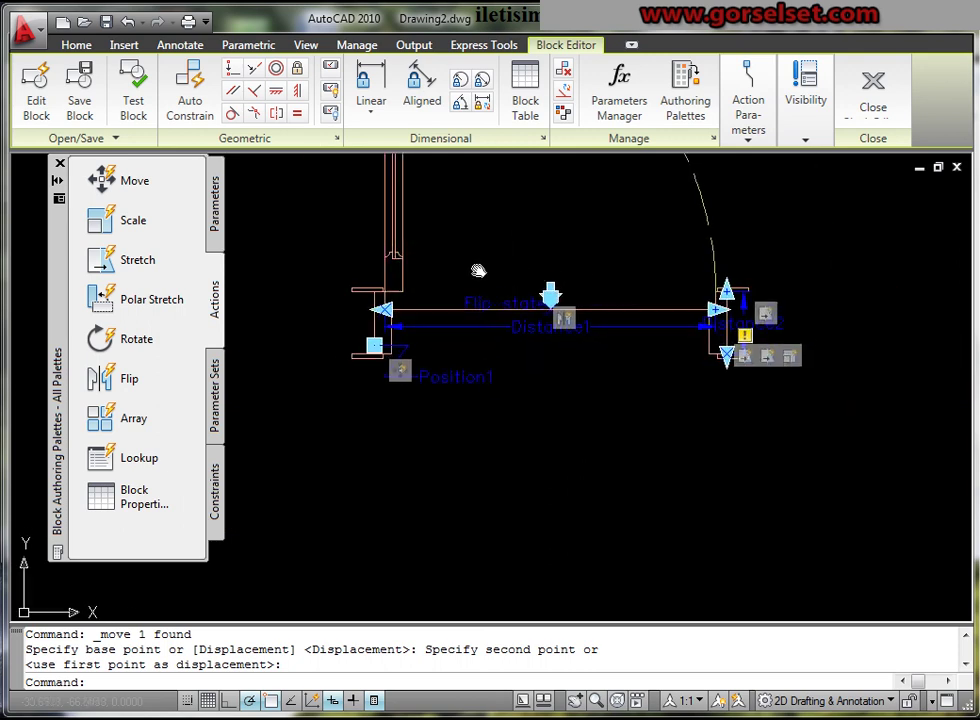
middle_drag(466, 311, 444, 350)
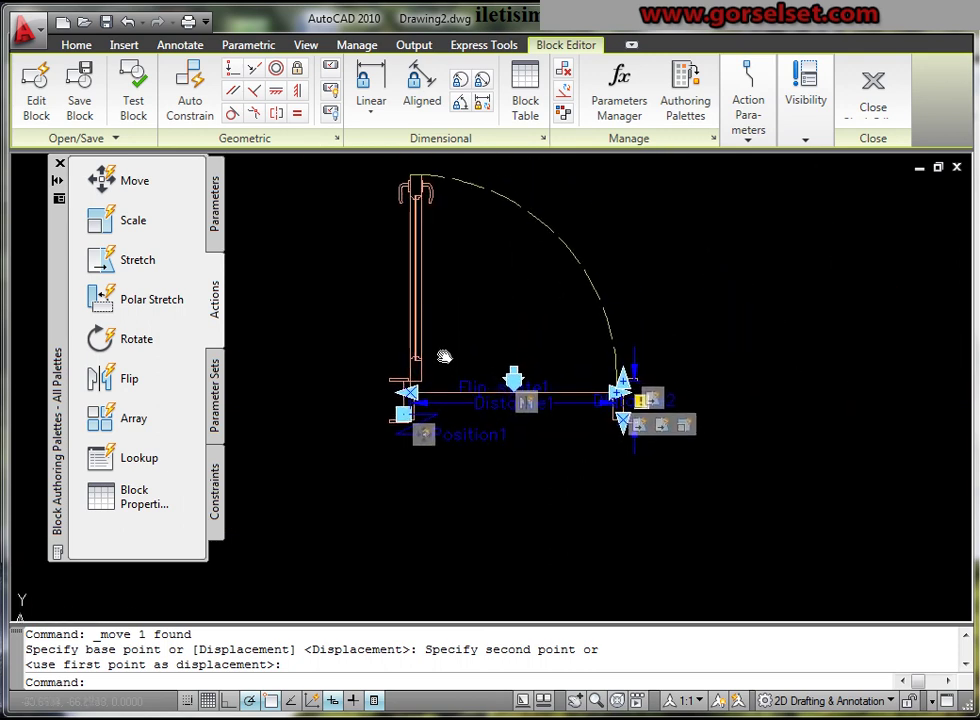
click(133, 100)
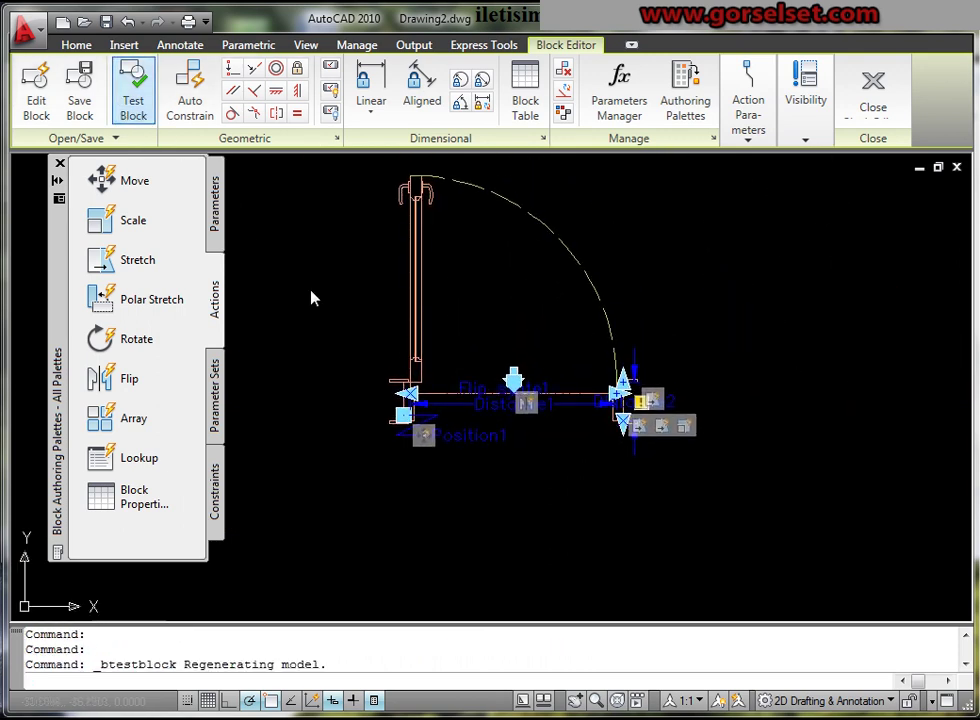
click(495, 429)
scroll(453, 444, up, 2)
middle_drag(492, 448, 401, 466)
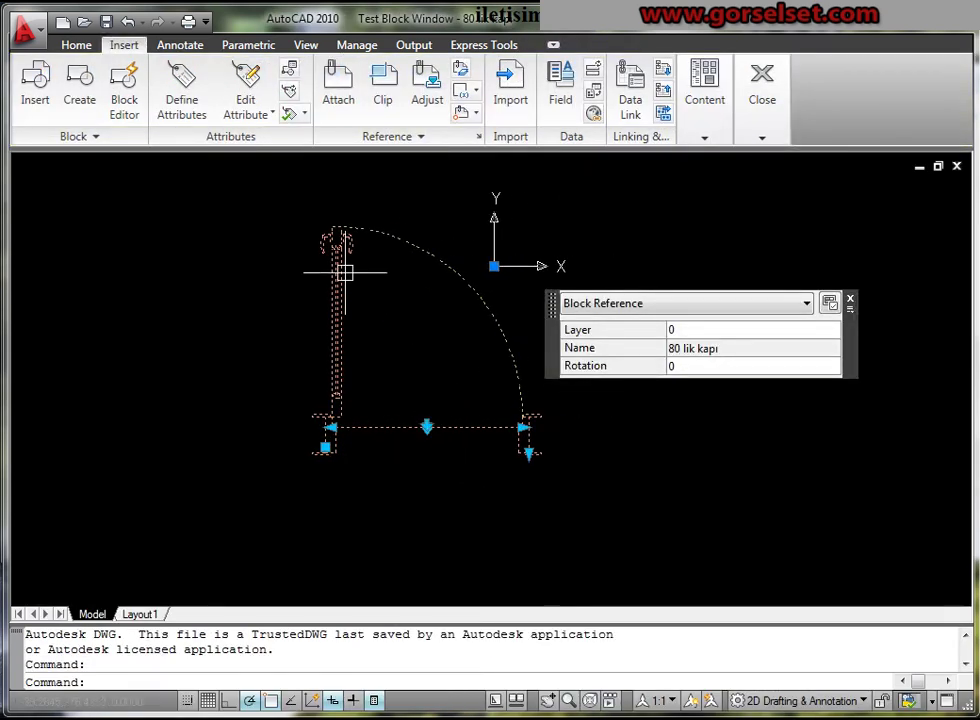
scroll(231, 345, down, 4)
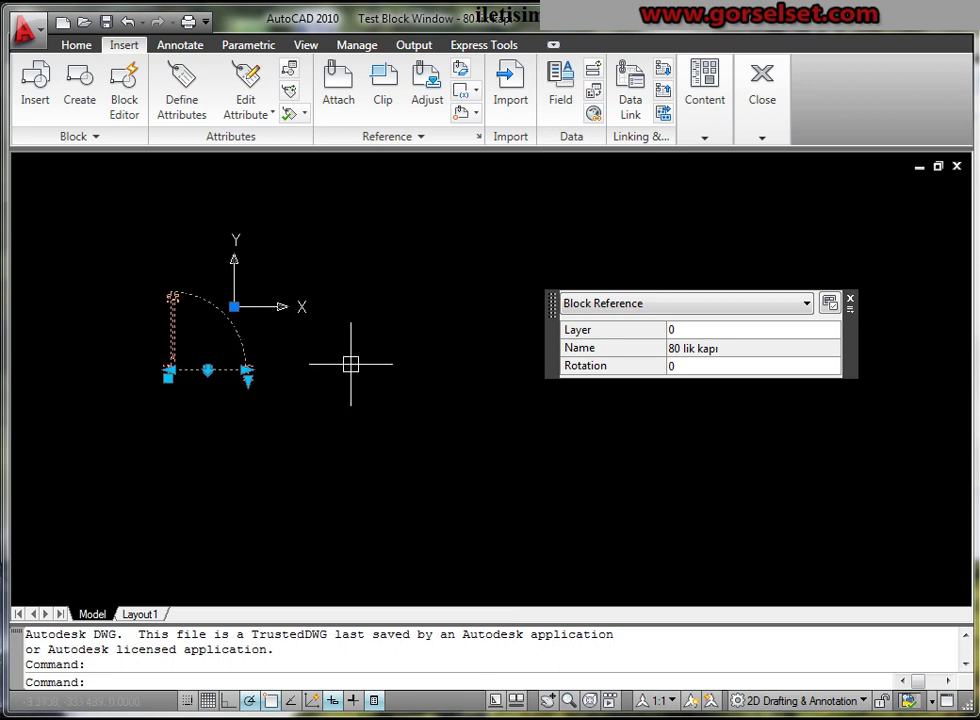
text(pl)
- Draw a closed, rotated-square polyline wall beside the door block, then select the door
key(Return)
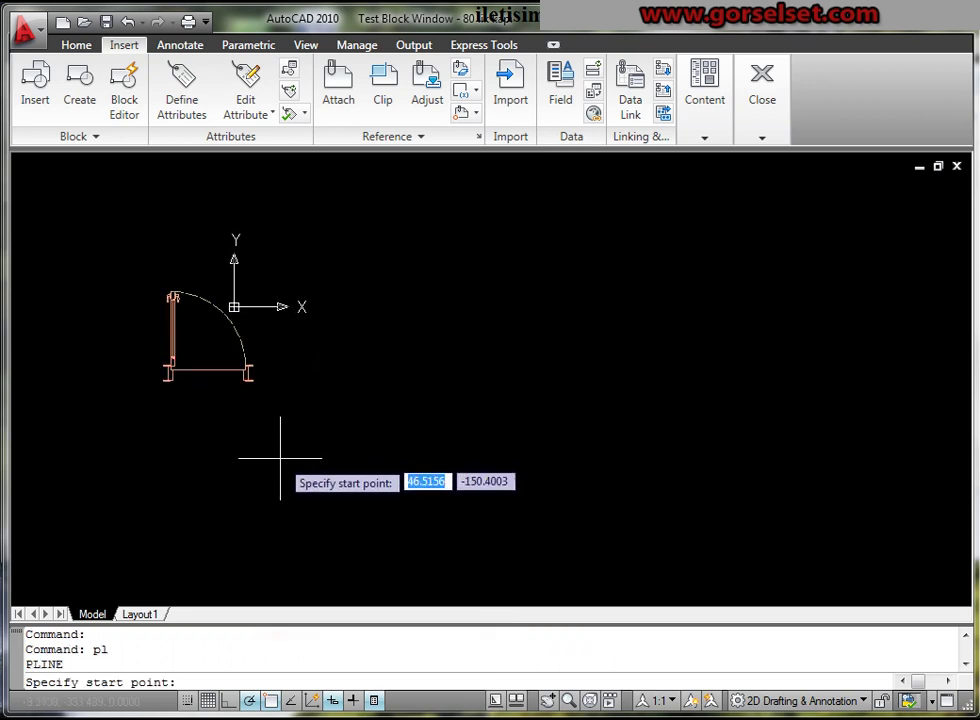
click(279, 459)
click(452, 288)
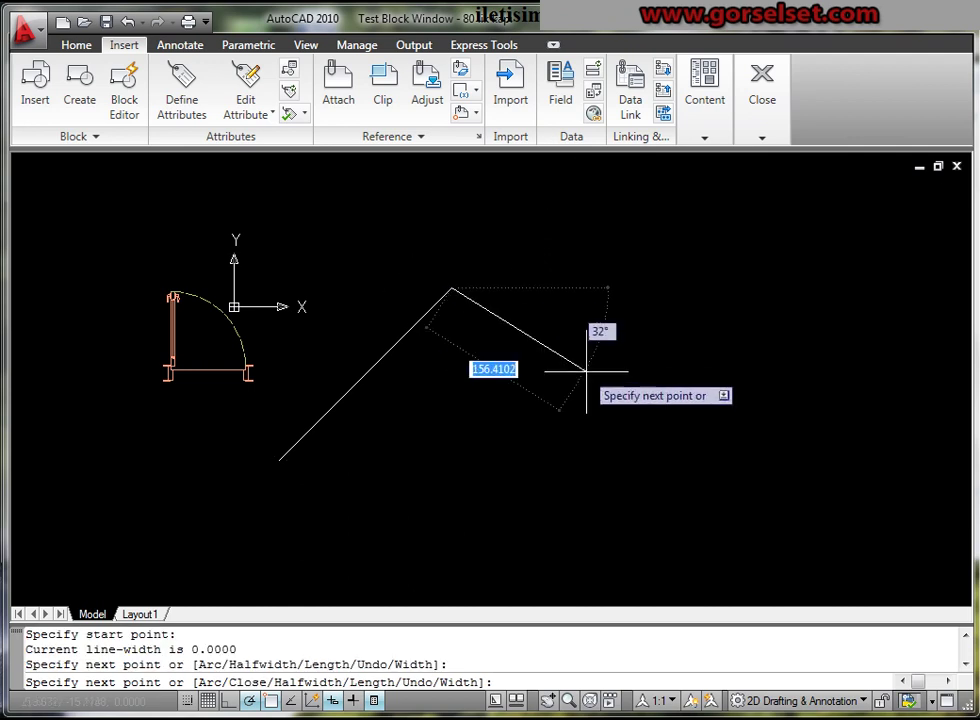
click(632, 393)
click(457, 569)
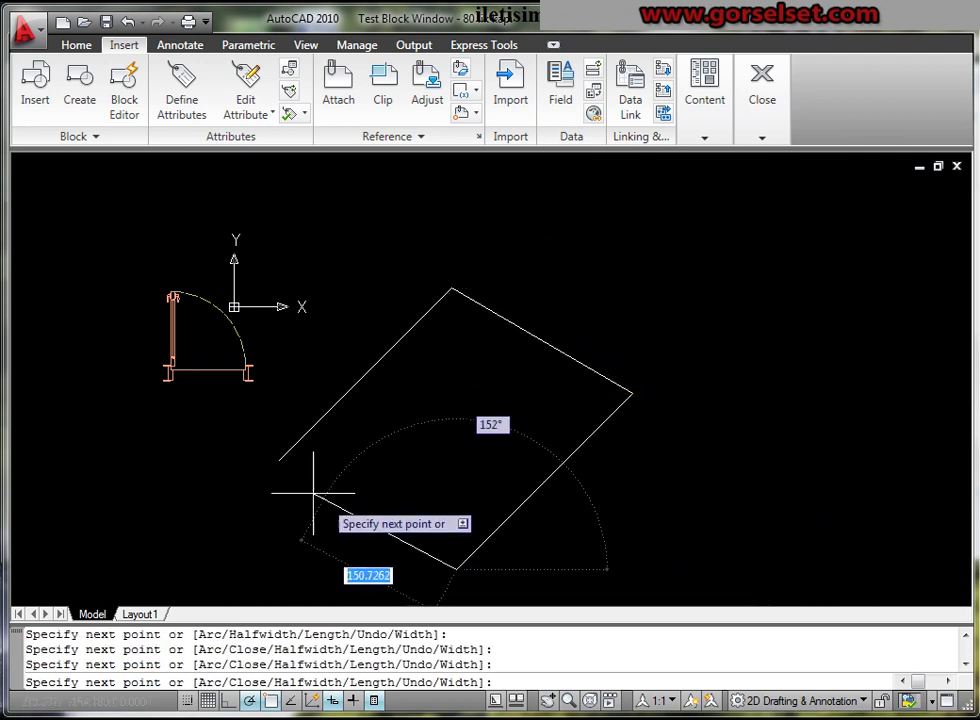
click(279, 460)
right_click(280, 459)
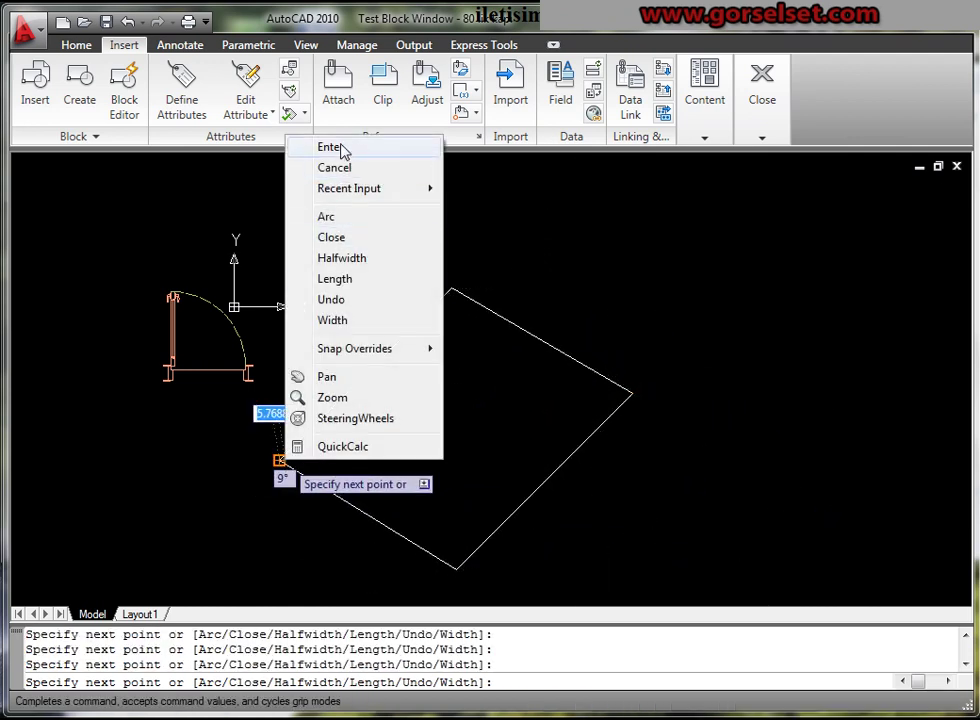
click(338, 148)
click(222, 372)
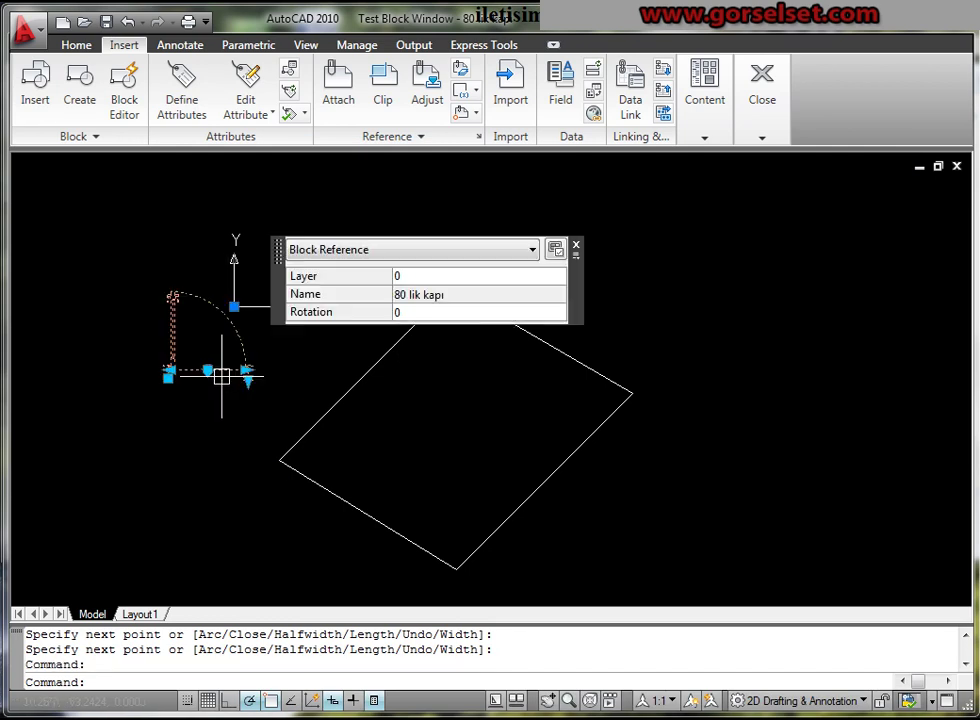
scroll(218, 390, up, 2)
- Snap the door's alignment grip to the wall's midpoint so it sits rotated 45° along the wall
mouse_move(214, 405)
middle_down()
mouse_move(177, 441)
mouse_move(171, 466)
middle_up()
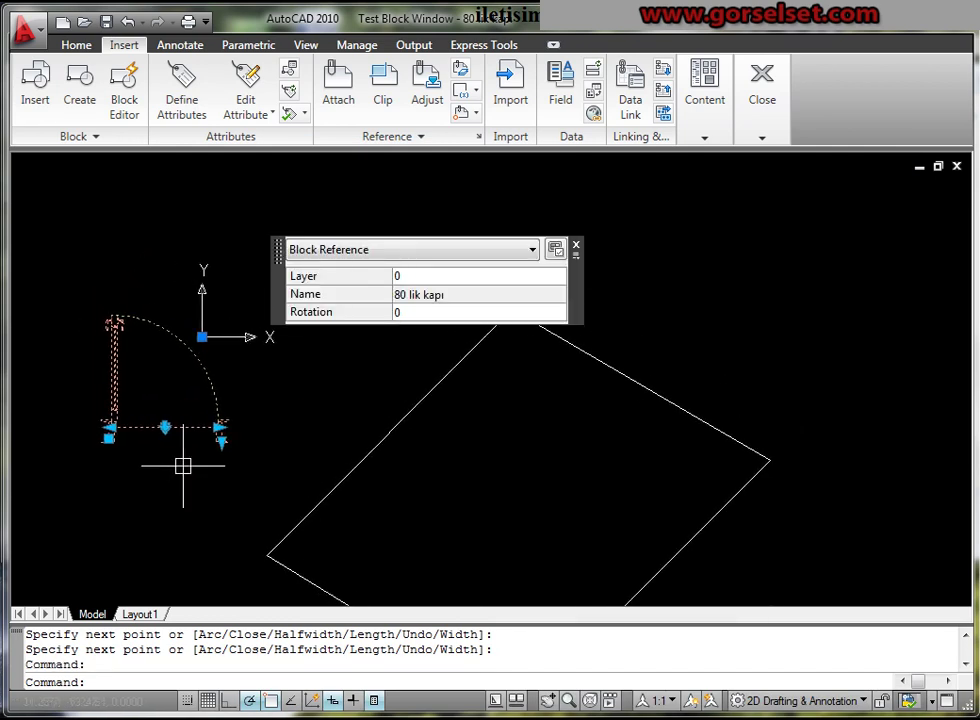
scroll(166, 449, up, 3)
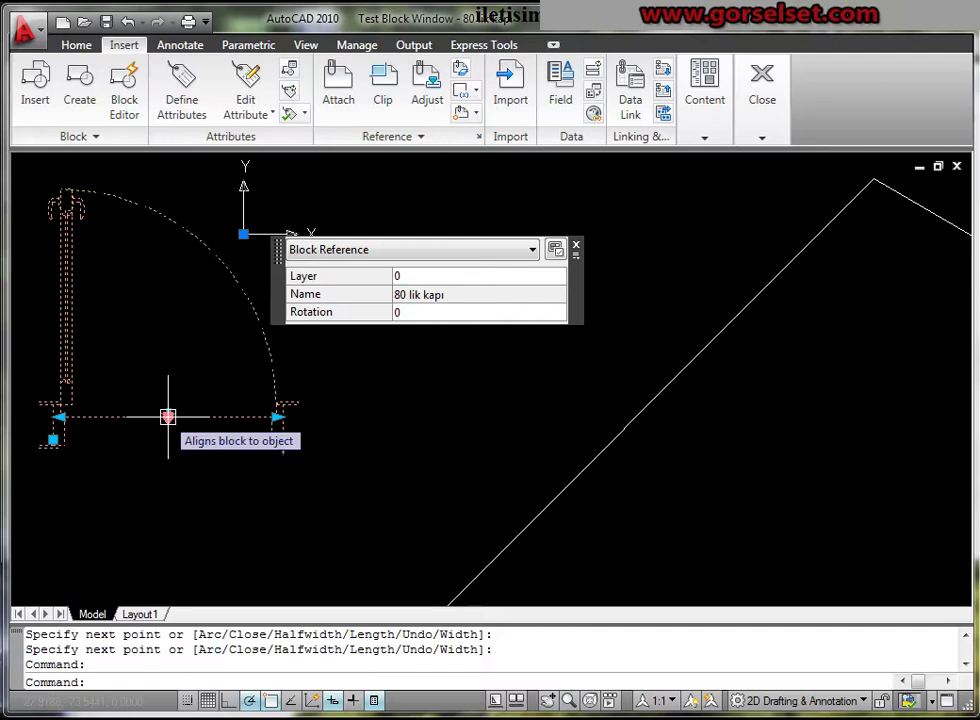
click(168, 416)
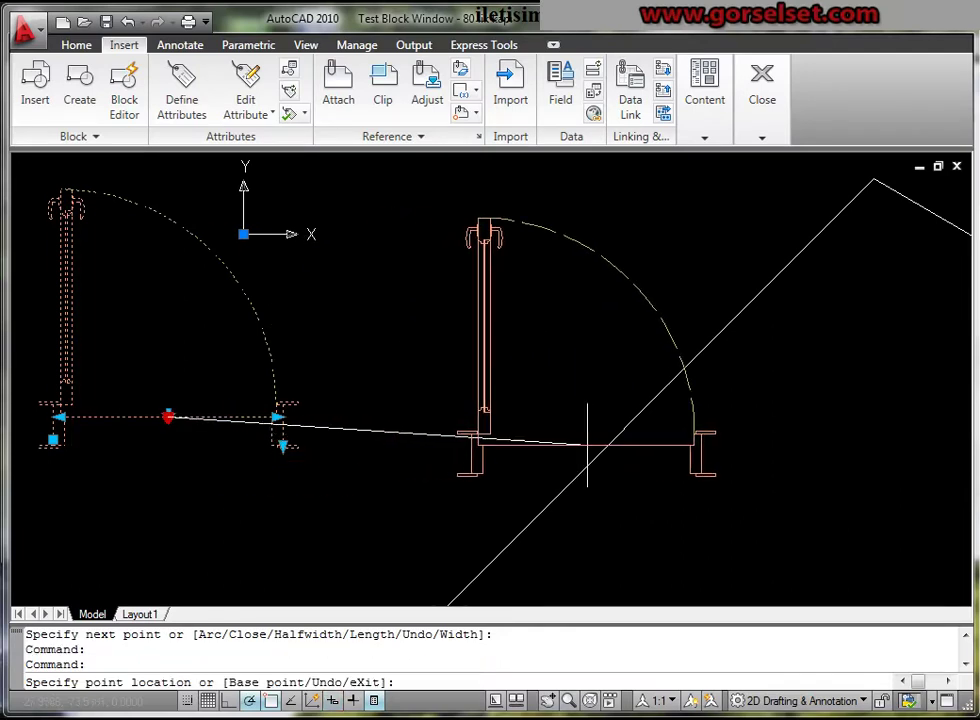
scroll(604, 451, down, 2)
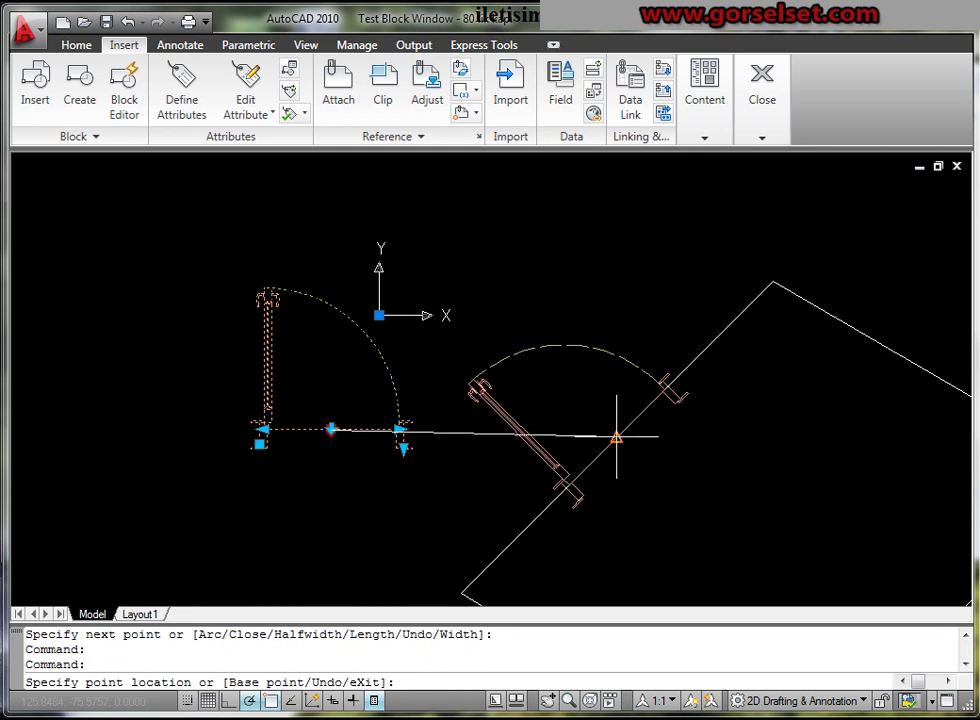
click(616, 437)
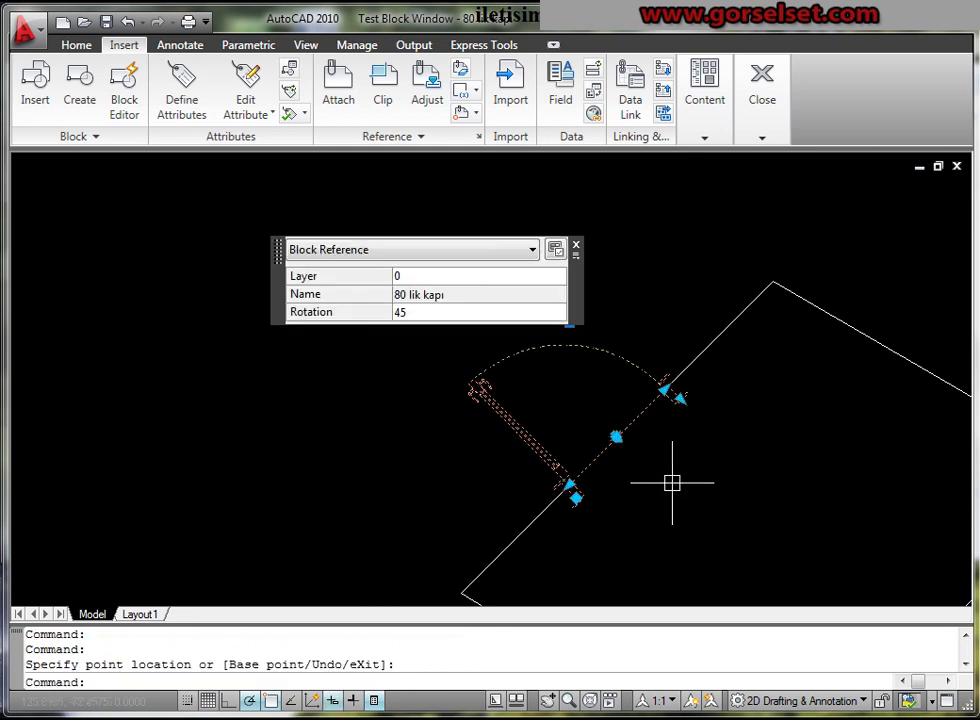
key(Escape)
scroll(676, 398, down, 2)
middle_drag(676, 398, 480, 362)
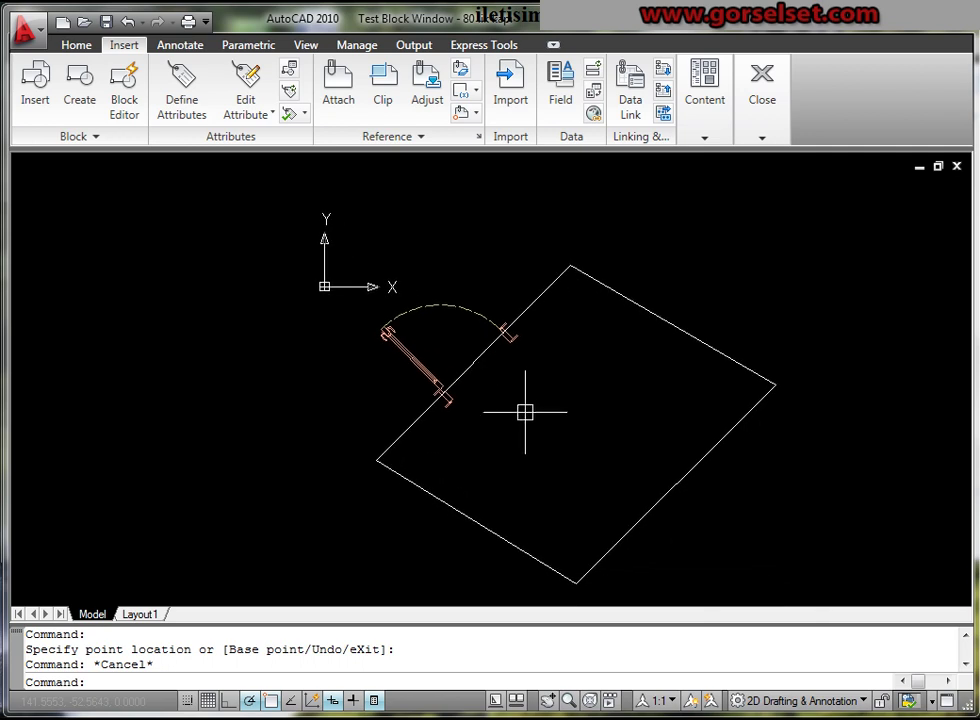
scroll(444, 354, up, 1)
scroll(483, 383, up, 3)
mouse_move(483, 383)
middle_down()
mouse_move(463, 425)
mouse_move(424, 418)
mouse_move(470, 422)
middle_up()
scroll(463, 425, down, 1)
- Close the Test Block Window and return to the door block definition in the Block Editor
mouse_move(762, 98)
click(745, 193)
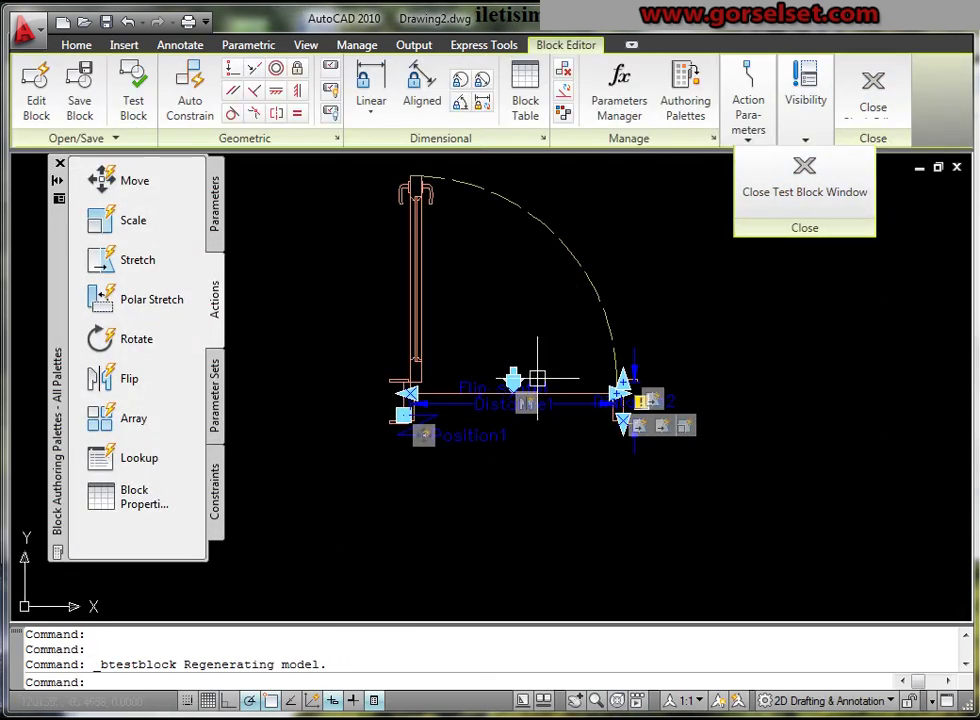
scroll(492, 402, up, 3)
middle_drag(495, 473, 571, 468)
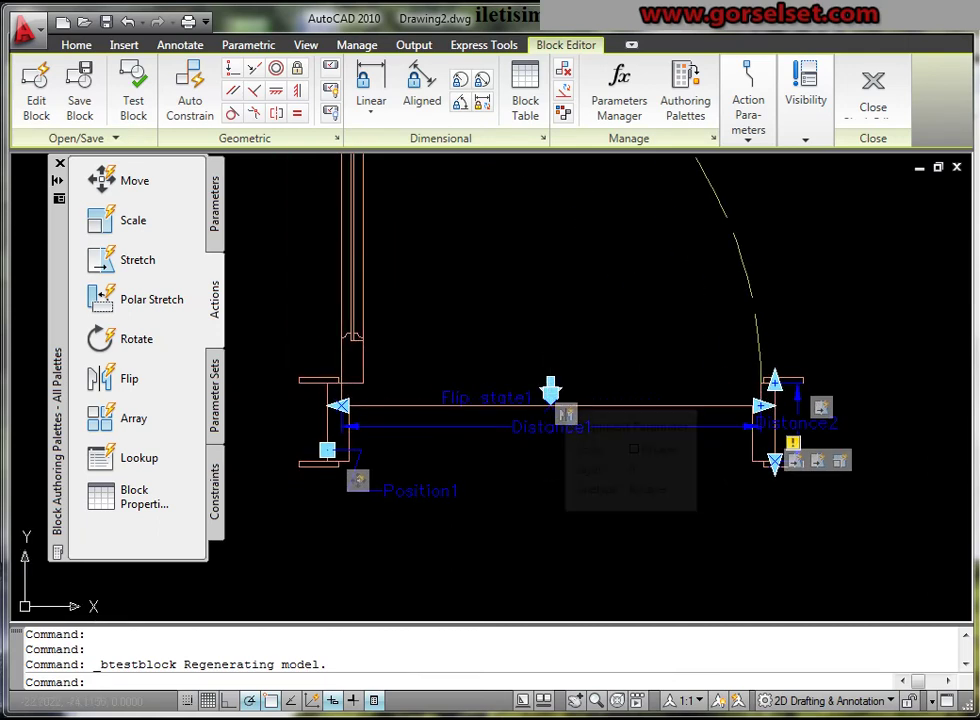
key(Escape)
mouse_move(452, 453)
middle_down()
mouse_move(524, 454)
mouse_move(551, 466)
mouse_move(545, 483)
middle_up()
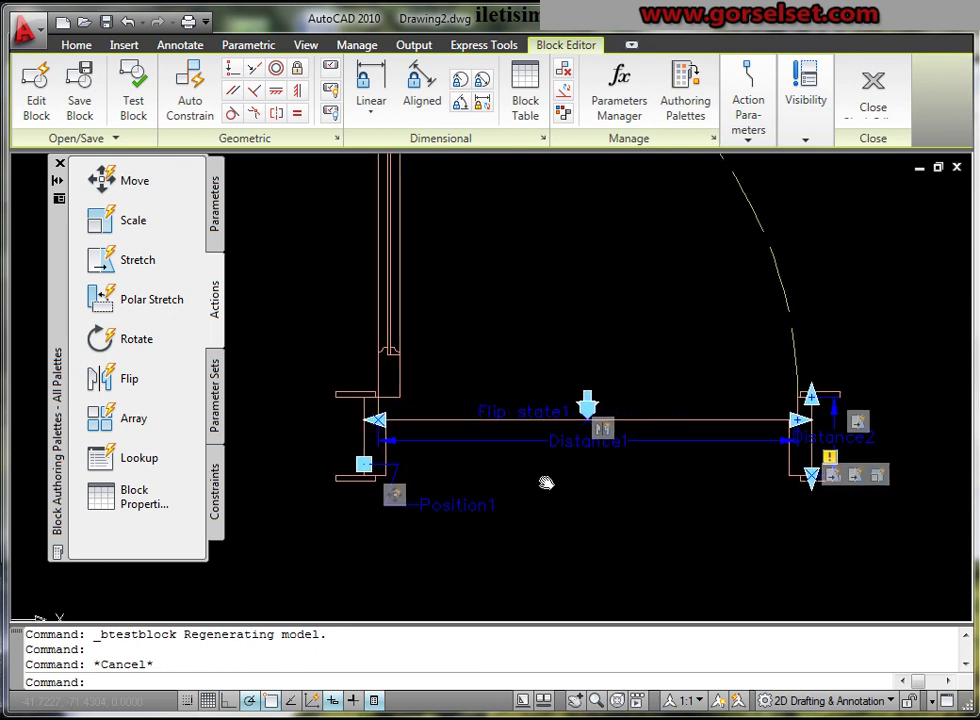
- Add a Base Point parameter 2 units from the door's lower-left jamb corner
click(215, 208)
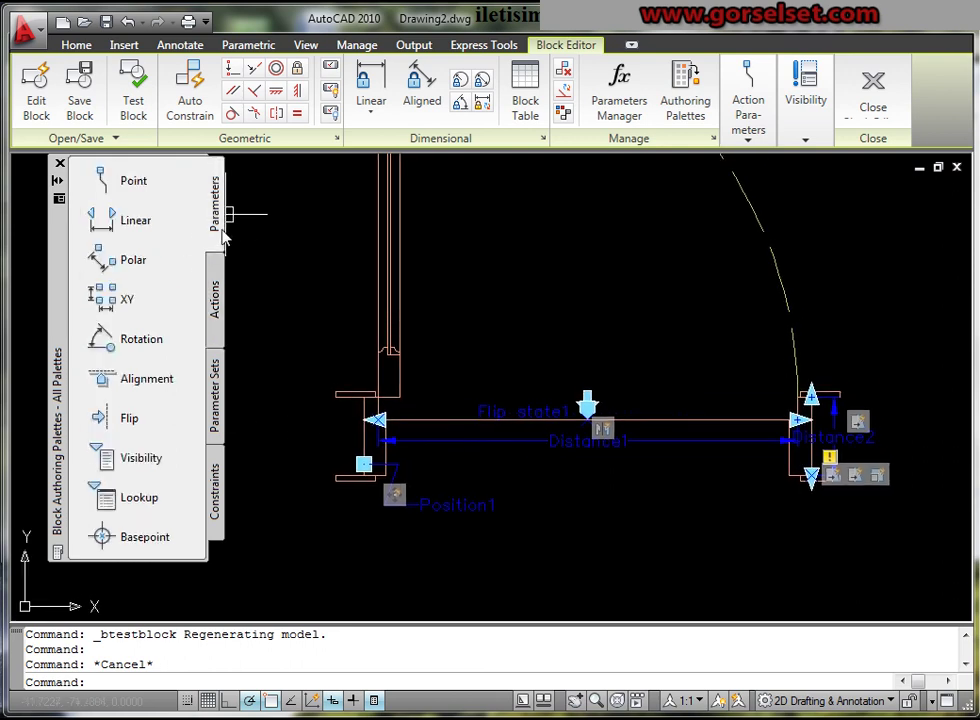
click(104, 537)
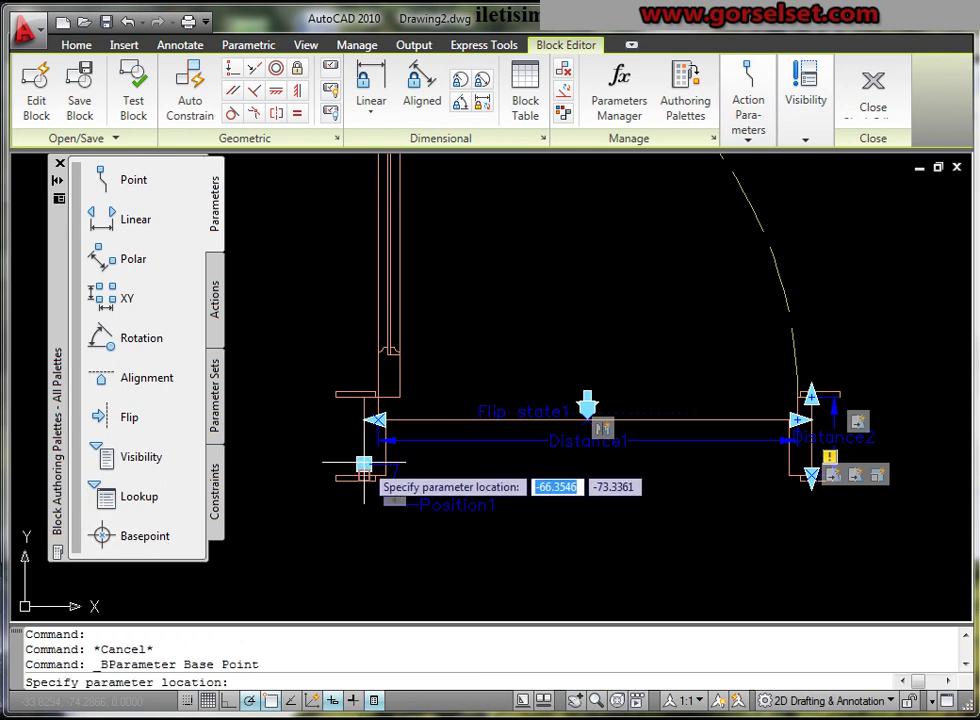
scroll(358, 480, up, 3)
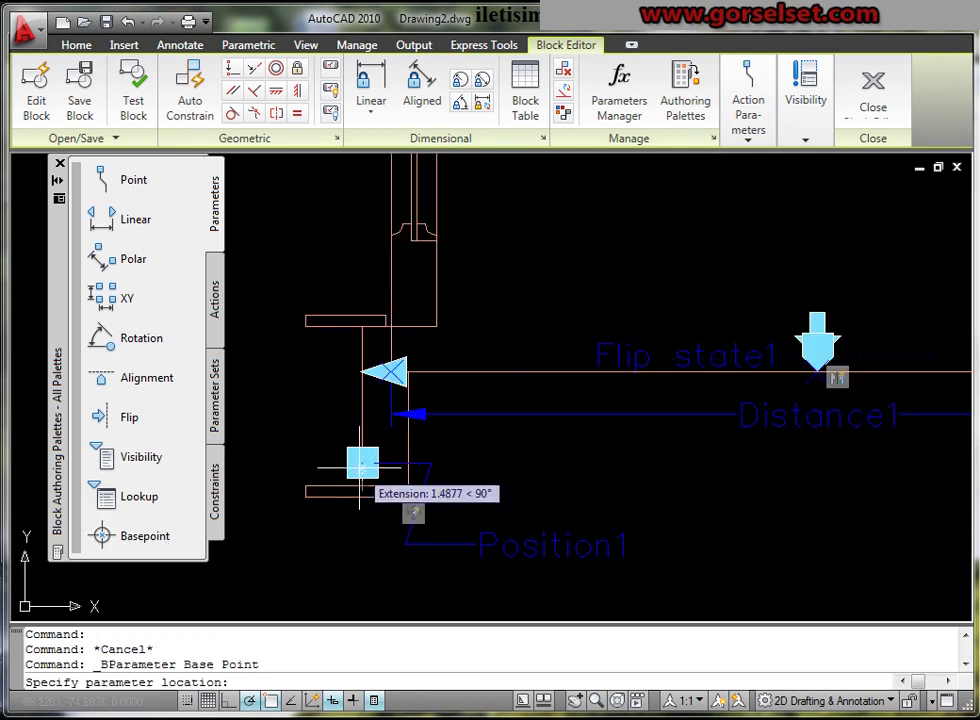
scroll(352, 478, up, 3)
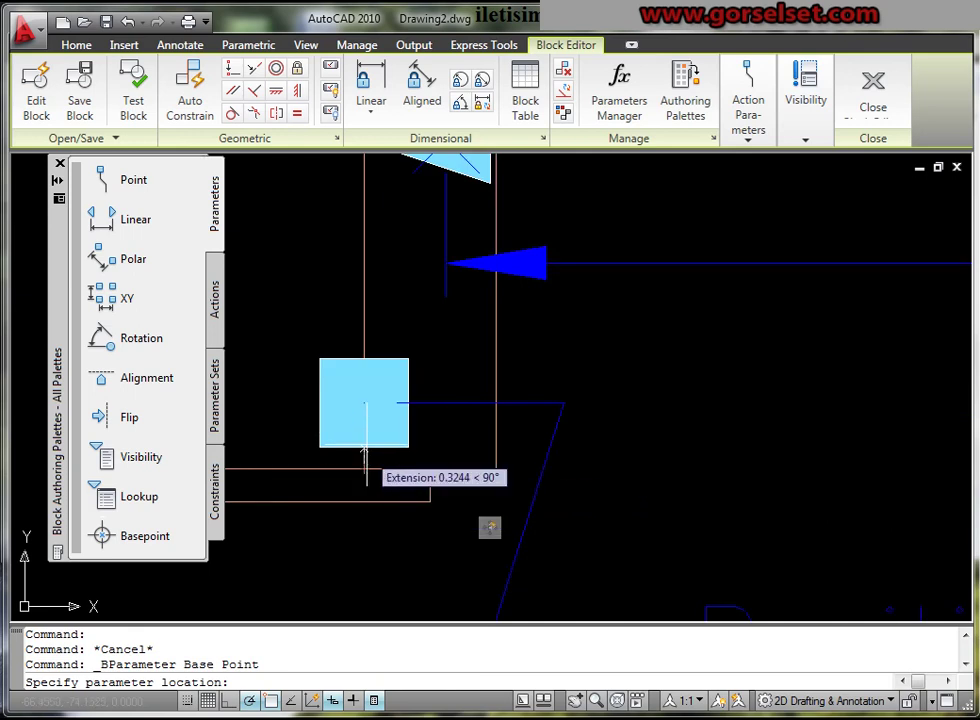
text(2)
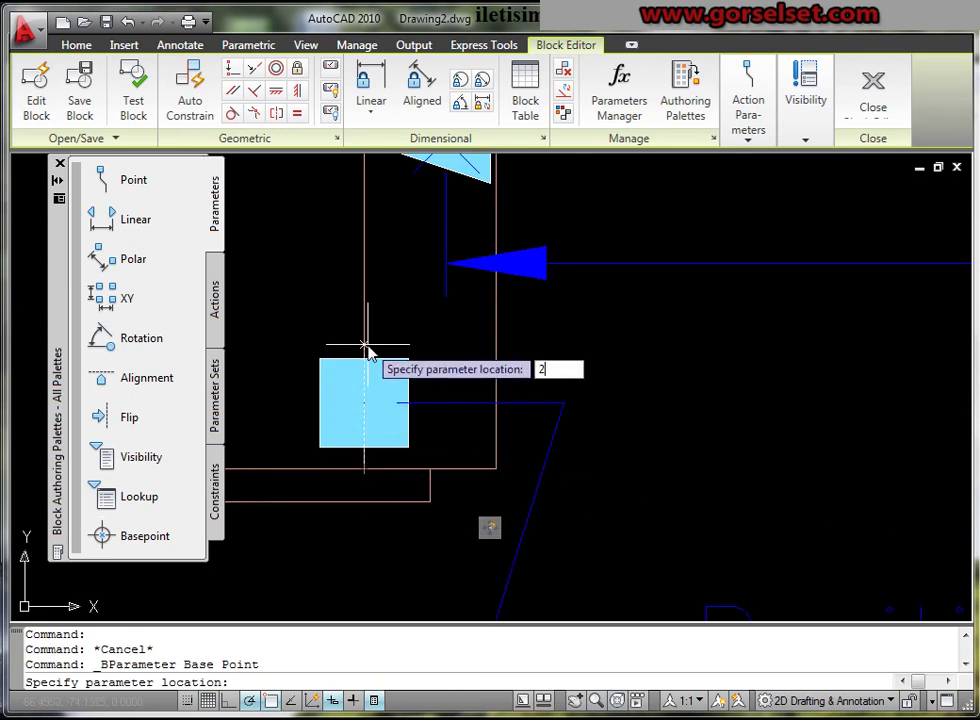
key(Return)
click(364, 402)
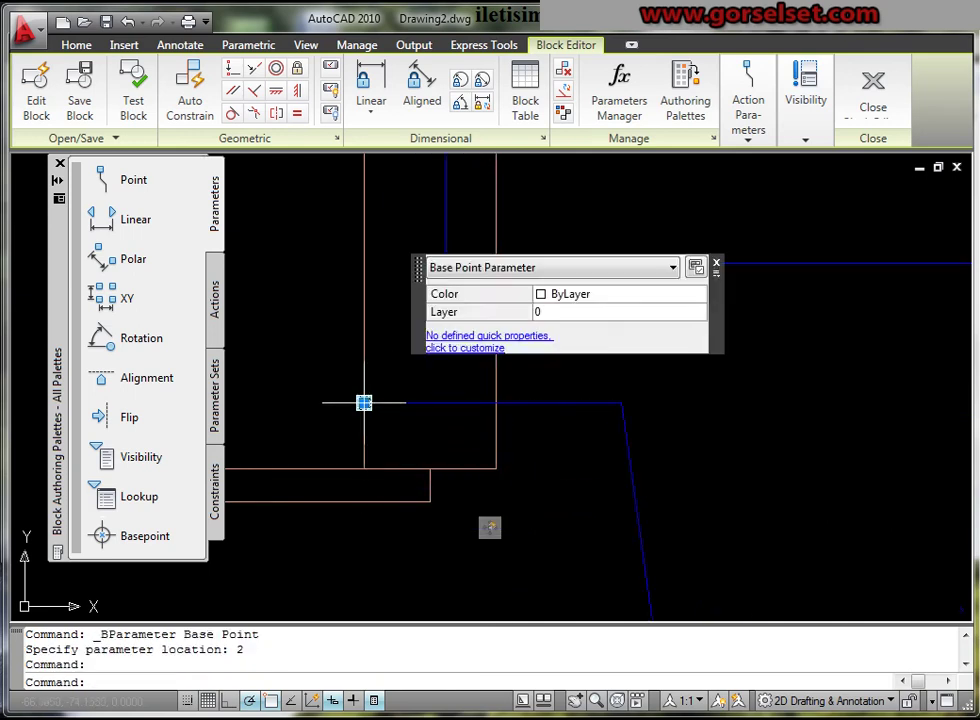
scroll(470, 460, down, 5)
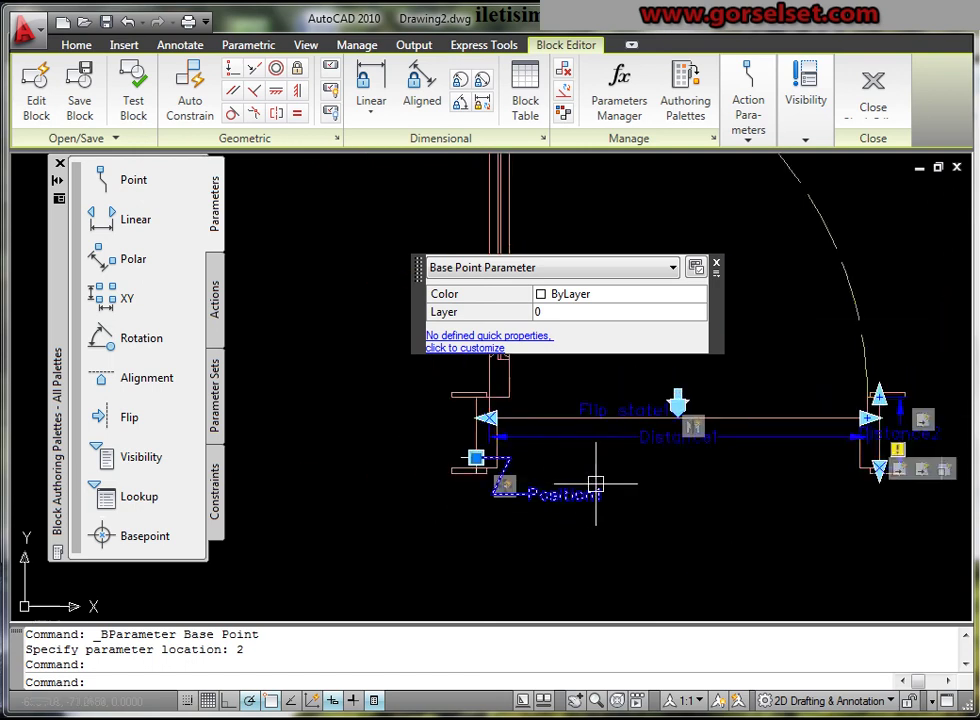
middle_drag(590, 477, 475, 547)
key(Escape)
middle_drag(558, 486, 497, 494)
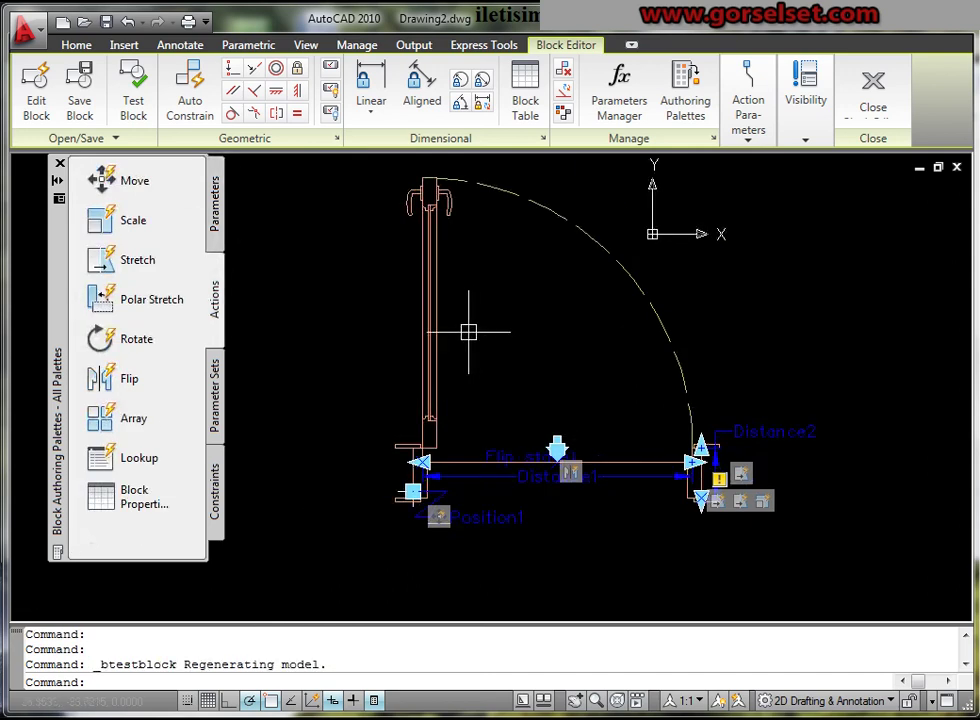
- Select the Flip1 action and start modifying its action selection set
middle_drag(574, 497, 554, 518)
scroll(540, 480, up, 3)
mouse_move(525, 453)
middle_down()
mouse_move(619, 394)
mouse_move(639, 363)
middle_up()
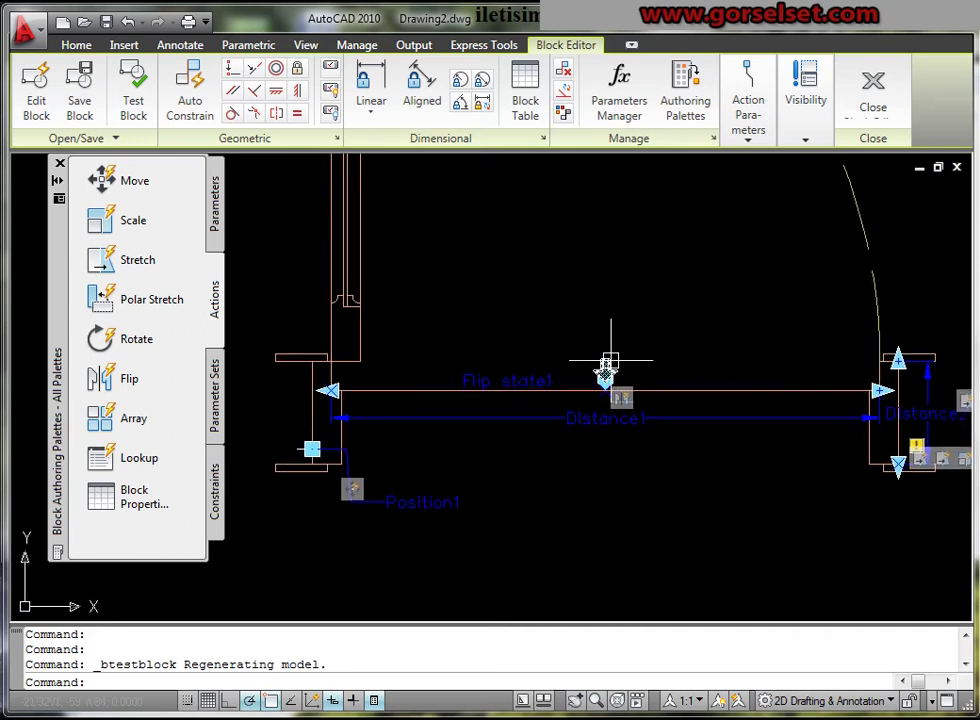
click(609, 364)
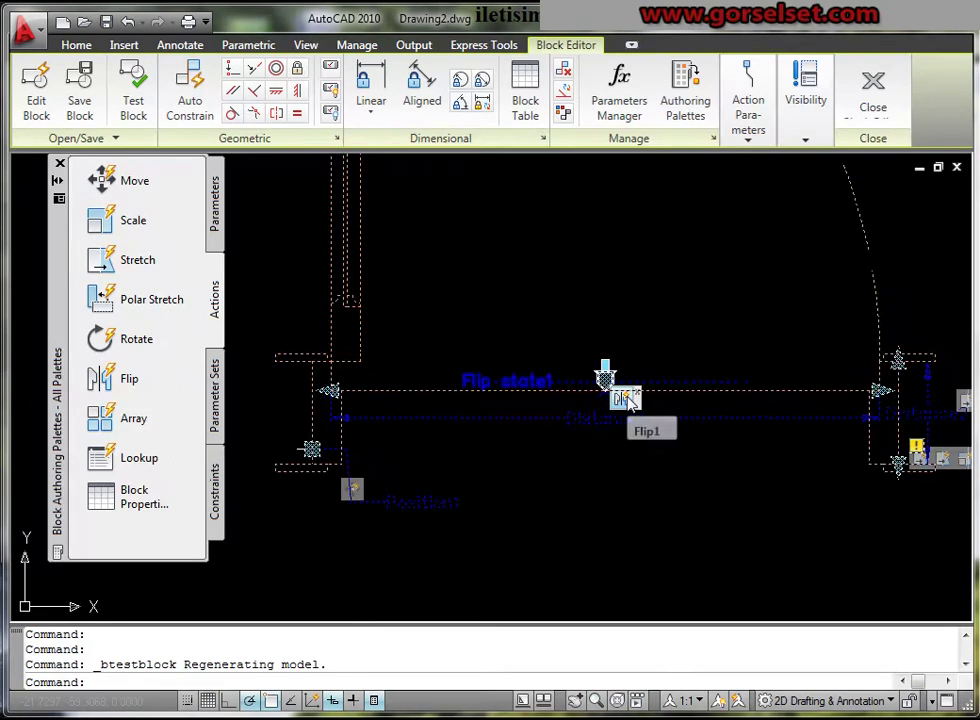
right_click(628, 400)
mouse_move(709, 437)
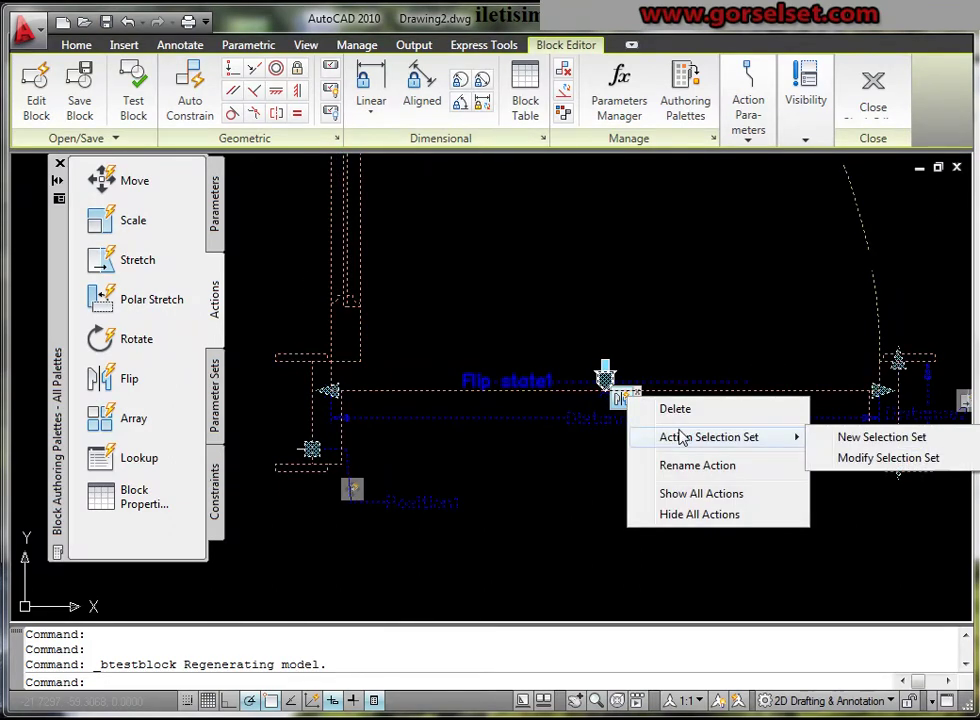
click(842, 458)
- Add the flip grip to the Flip1 action's selection set and finish the selection
mouse_move(715, 472)
middle_down()
mouse_move(650, 431)
mouse_move(632, 444)
mouse_move(651, 442)
middle_up()
scroll(650, 430, down, 2)
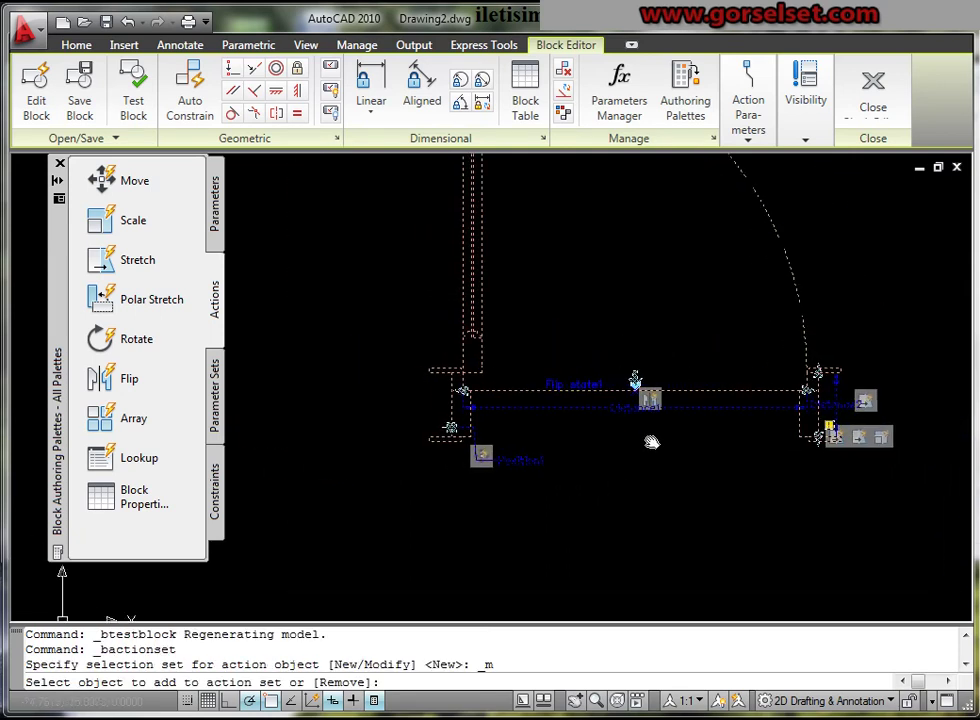
scroll(634, 377, up, 2)
scroll(634, 377, up, 5)
scroll(634, 376, up, 3)
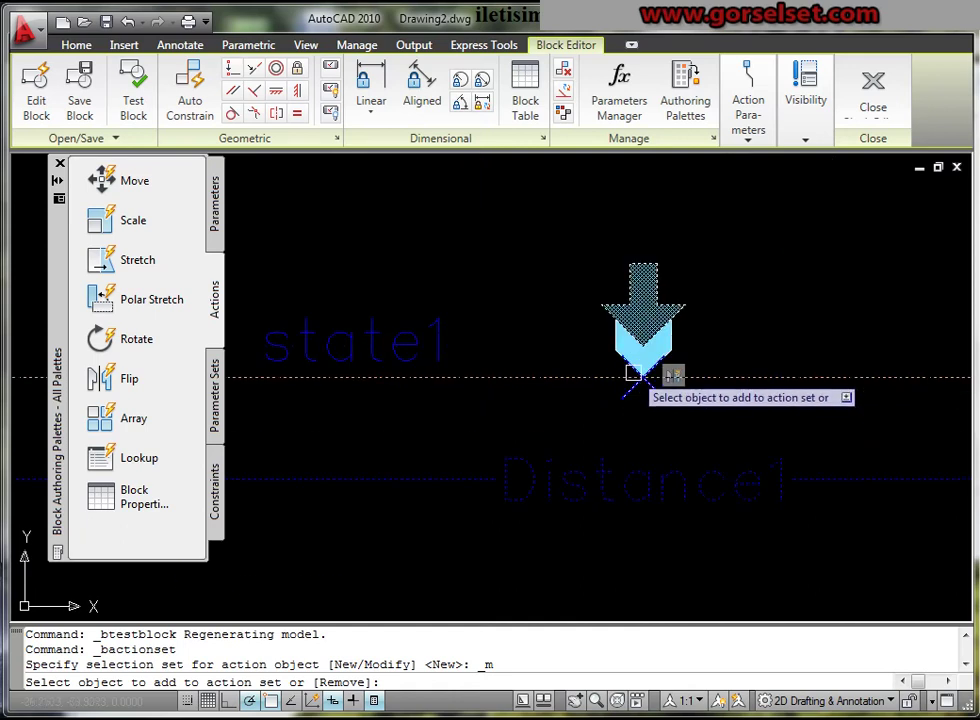
scroll(634, 376, down, 4)
scroll(650, 376, down, 3)
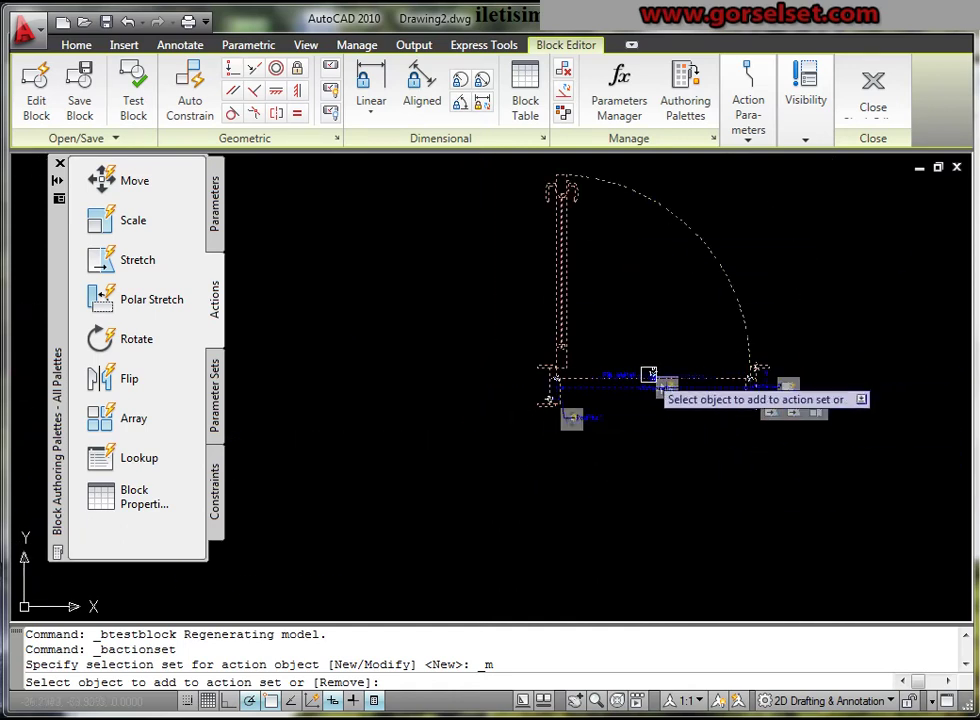
scroll(648, 377, up, 1)
scroll(652, 382, up, 3)
scroll(531, 361, up, 2)
scroll(628, 355, up, 2)
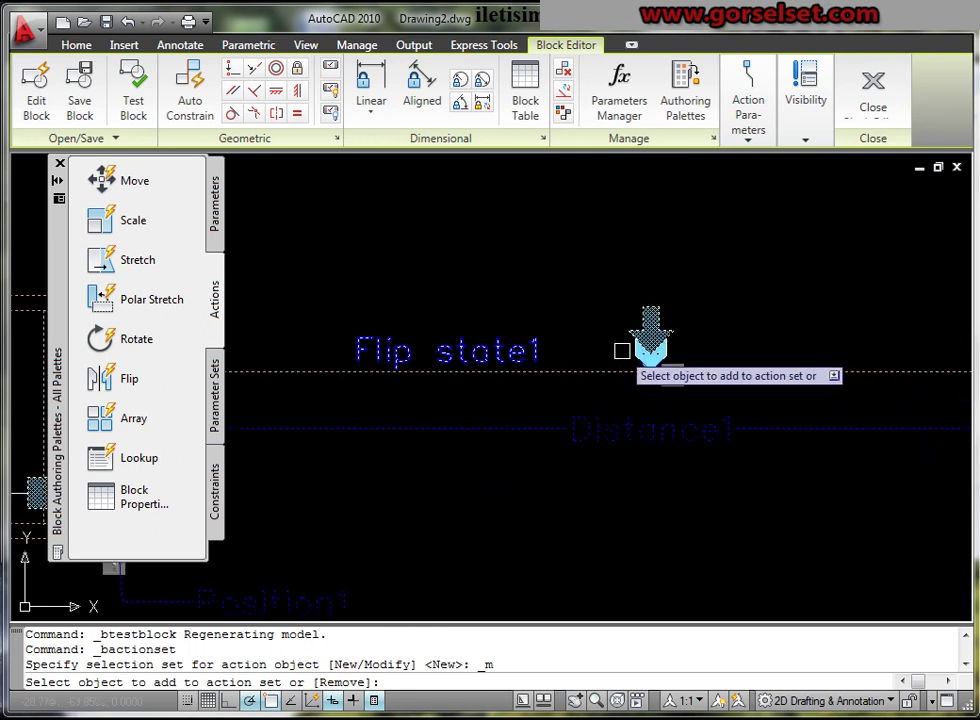
click(629, 350)
right_click(598, 366)
click(610, 373)
mouse_move(599, 422)
middle_down()
mouse_move(689, 381)
mouse_move(871, 379)
mouse_move(757, 377)
middle_up()
scroll(757, 377, down, 2)
scroll(409, 422, up, 2)
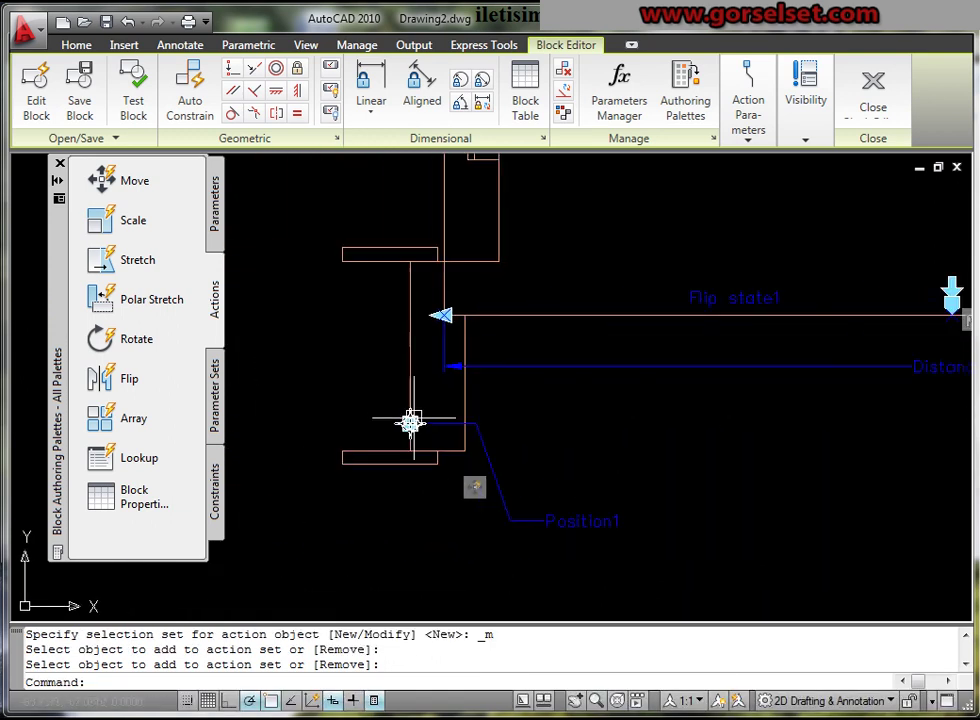
click(409, 422)
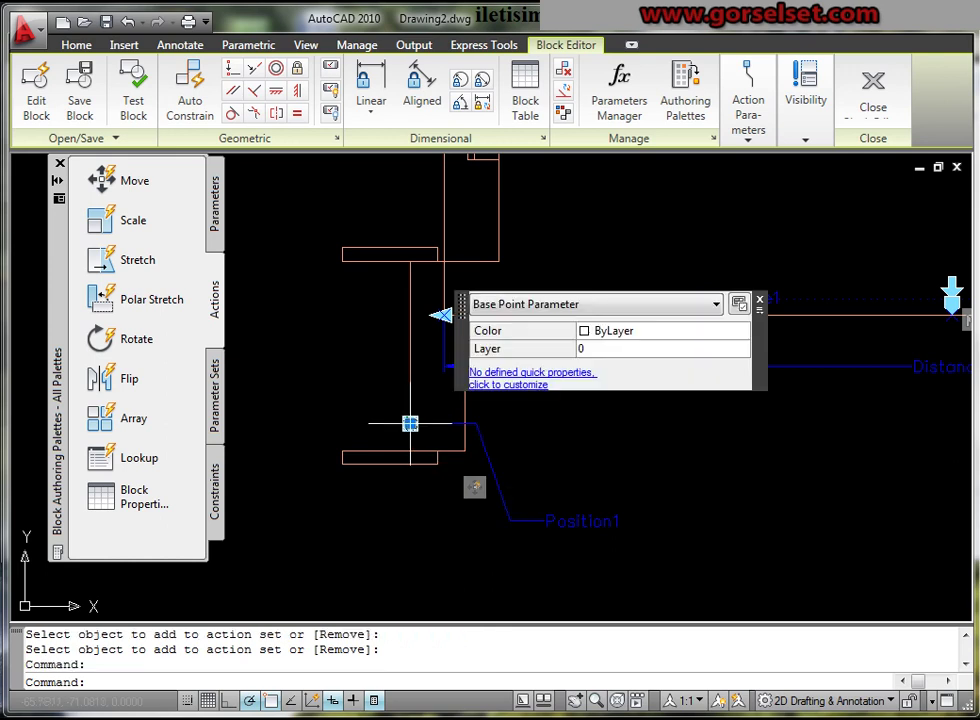
scroll(347, 447, down, 1)
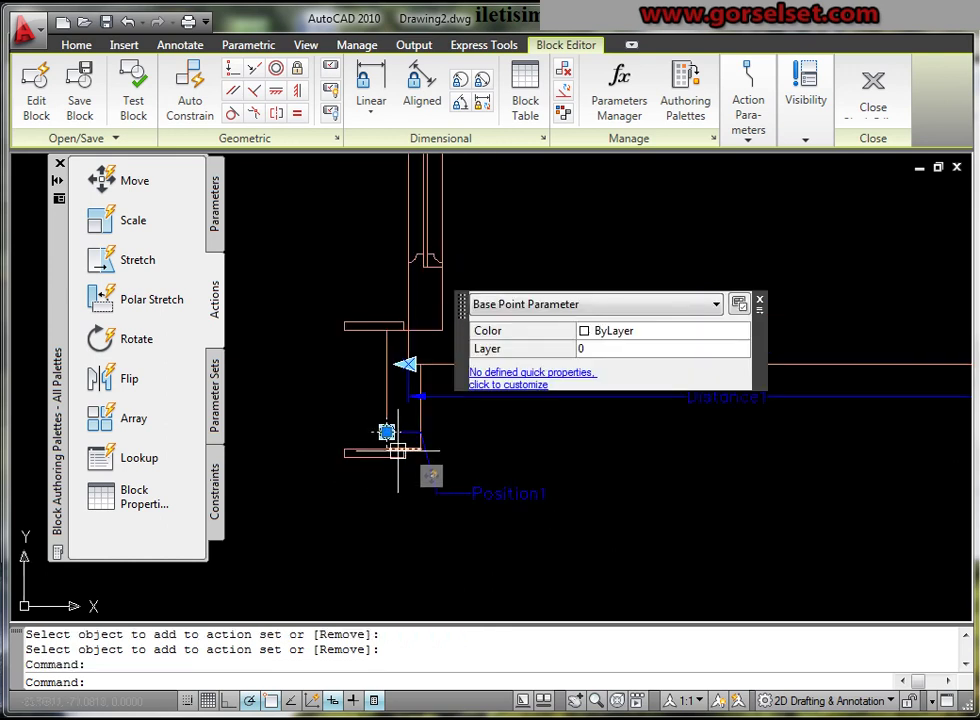
key(Escape)
middle_drag(499, 466, 478, 464)
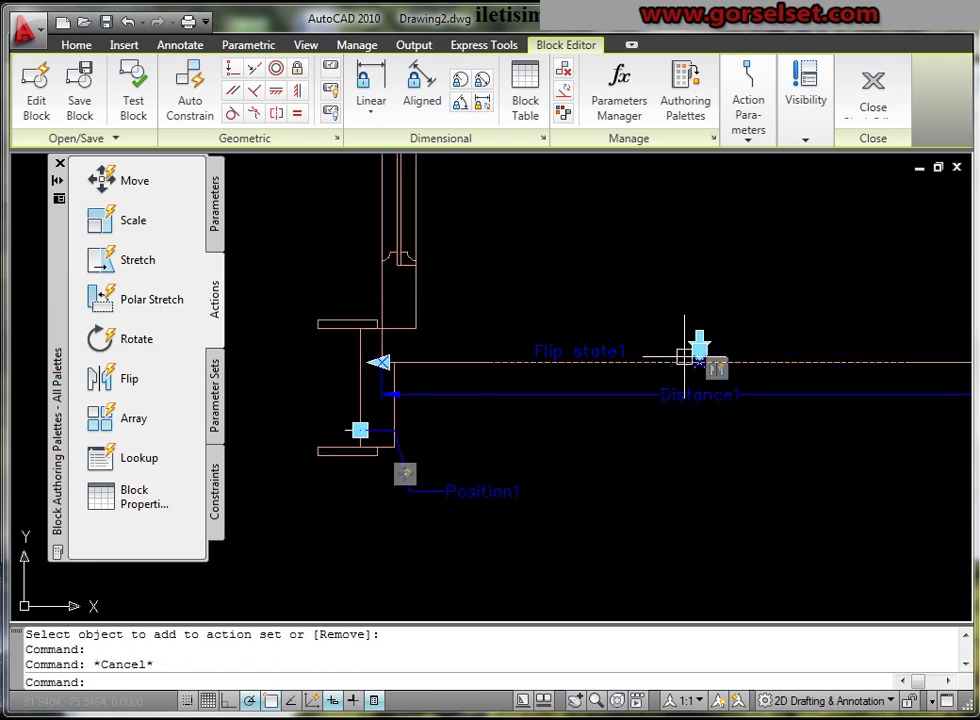
middle_drag(685, 355, 668, 362)
scroll(669, 361, up, 2)
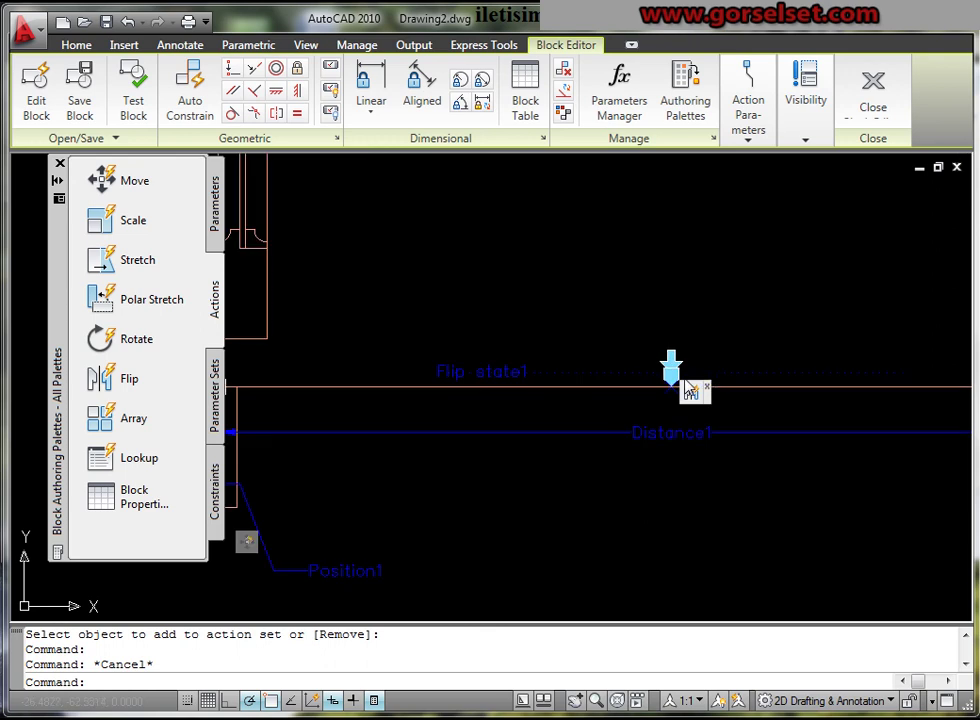
scroll(670, 371, down, 2)
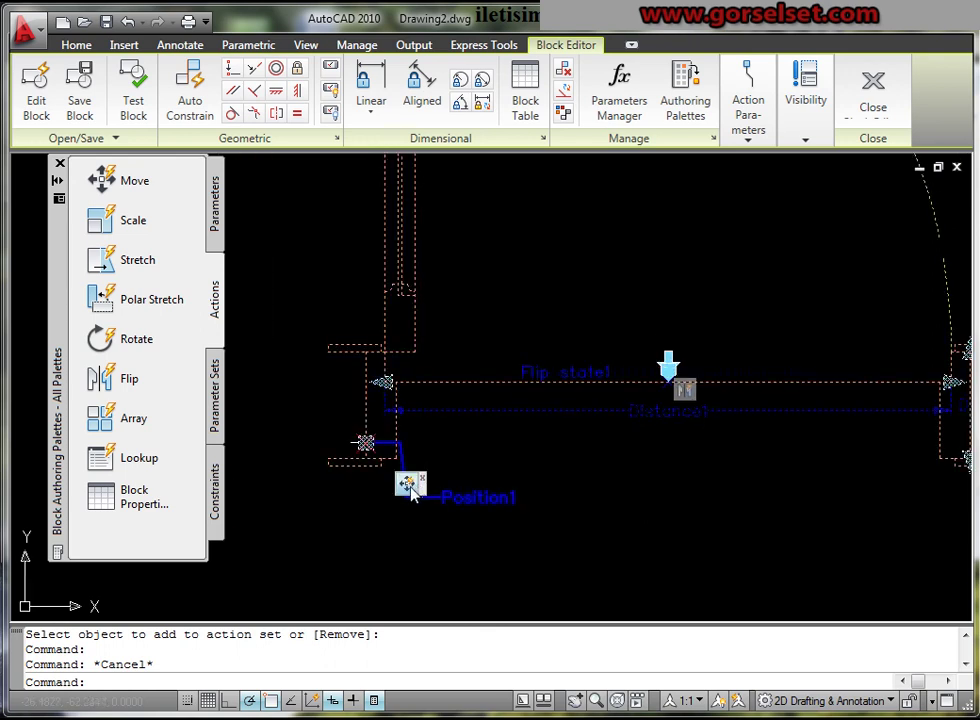
scroll(410, 490, down, 2)
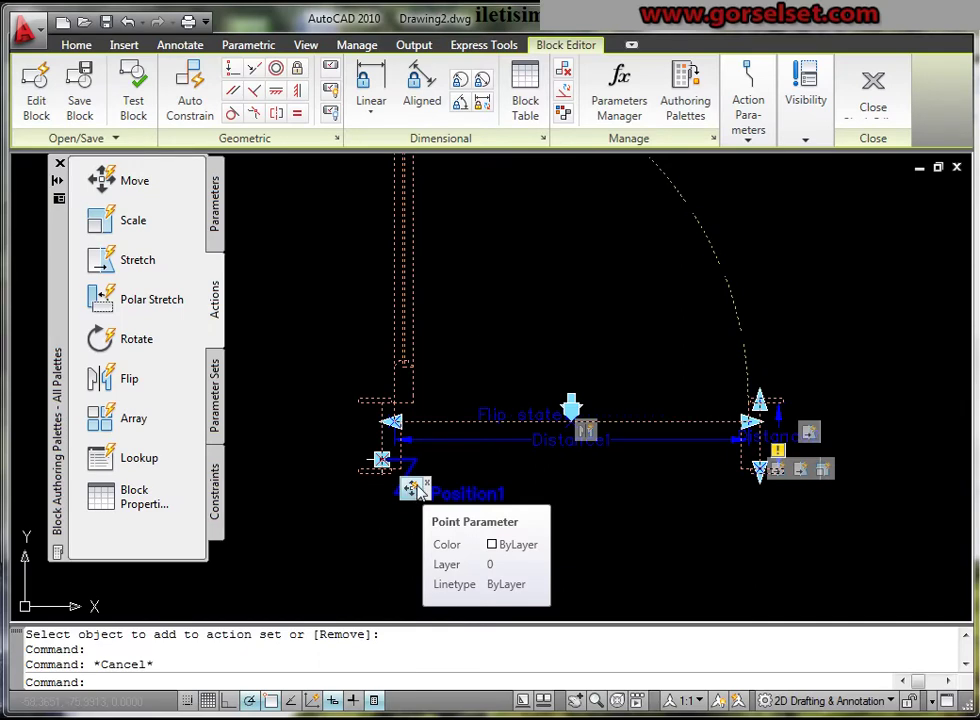
click(413, 490)
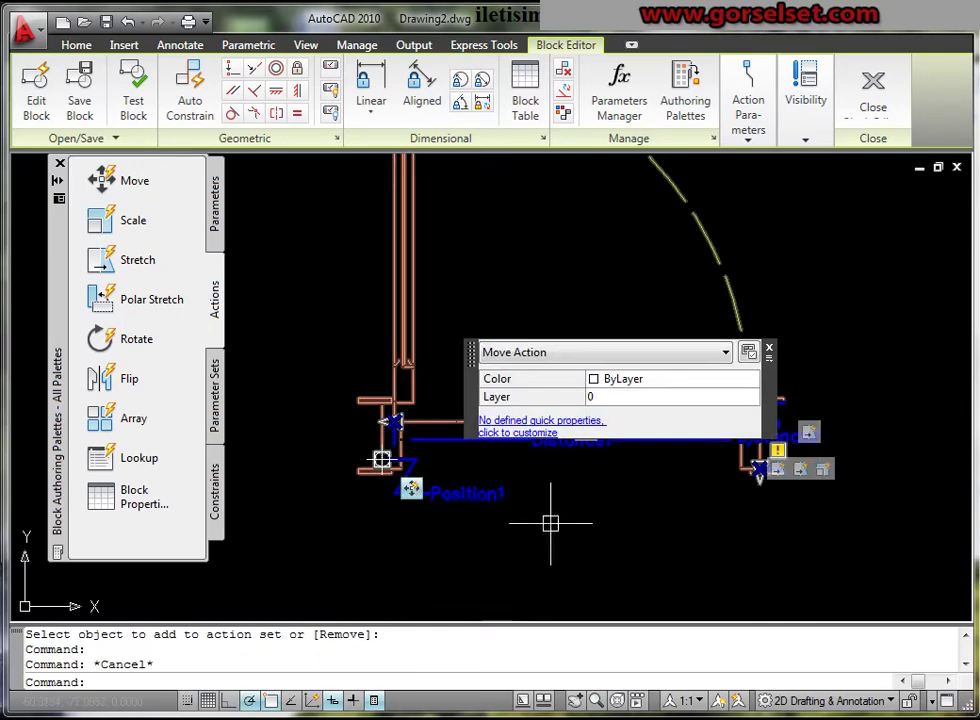
key(Escape)
- Window-select extra lower-left door geometry into the Position1 move action's selection set
right_click(418, 491)
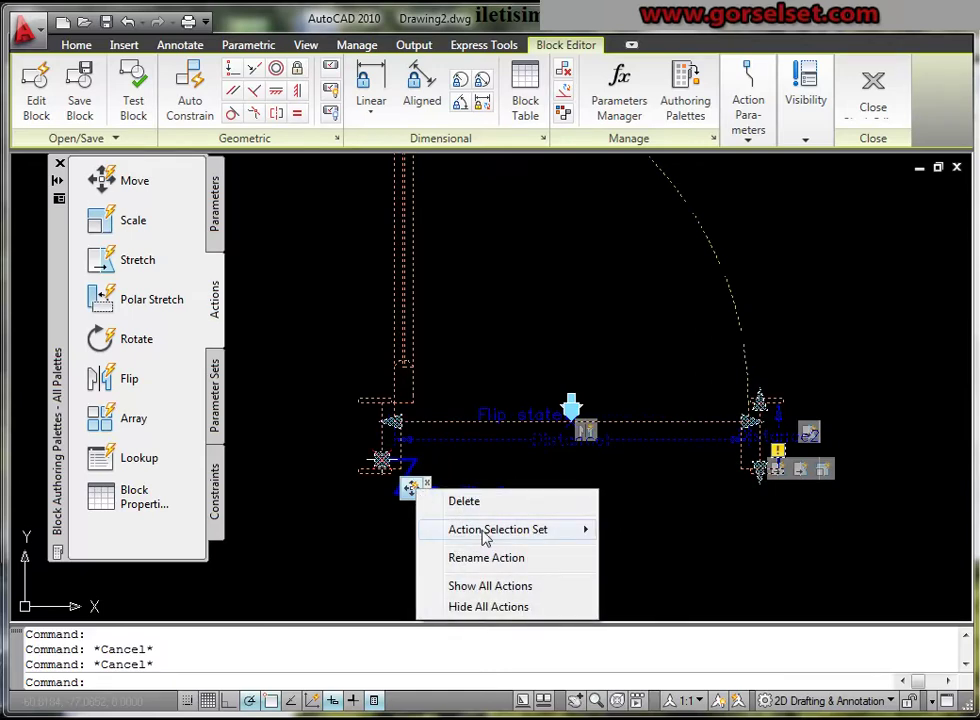
click(654, 550)
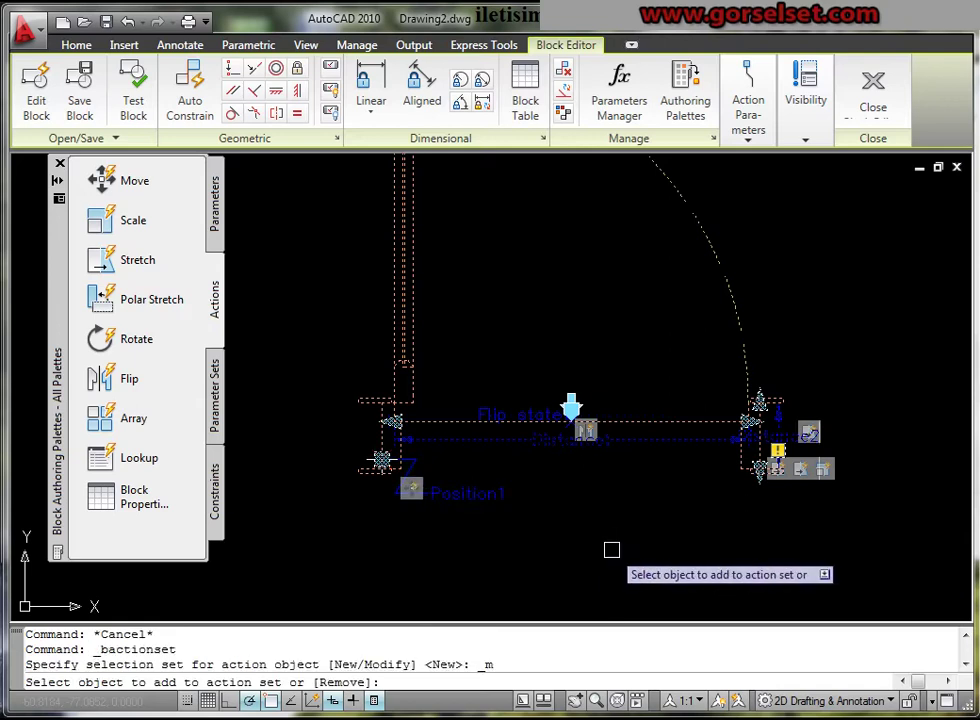
scroll(663, 547, down, 4)
scroll(674, 547, up, 4)
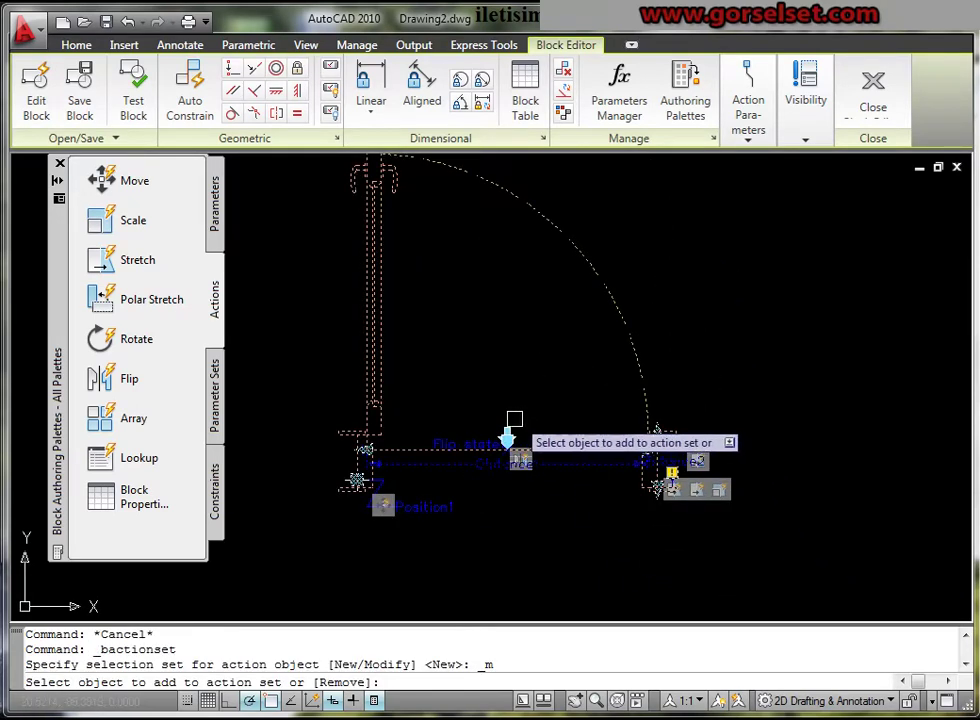
scroll(520, 420, up, 2)
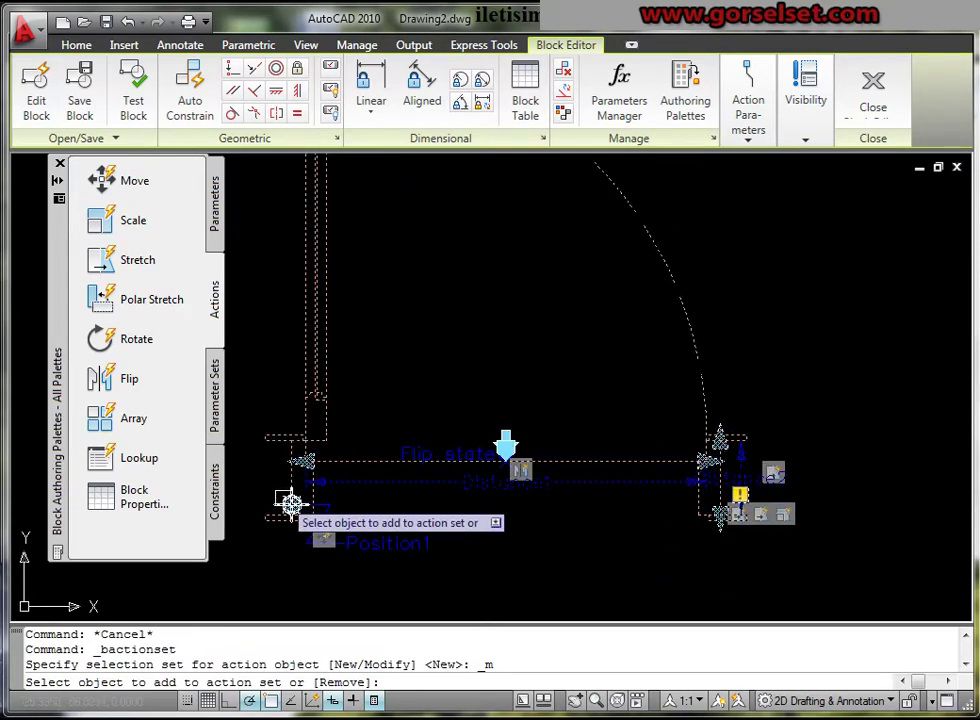
scroll(287, 501, up, 2)
scroll(291, 507, down, 3)
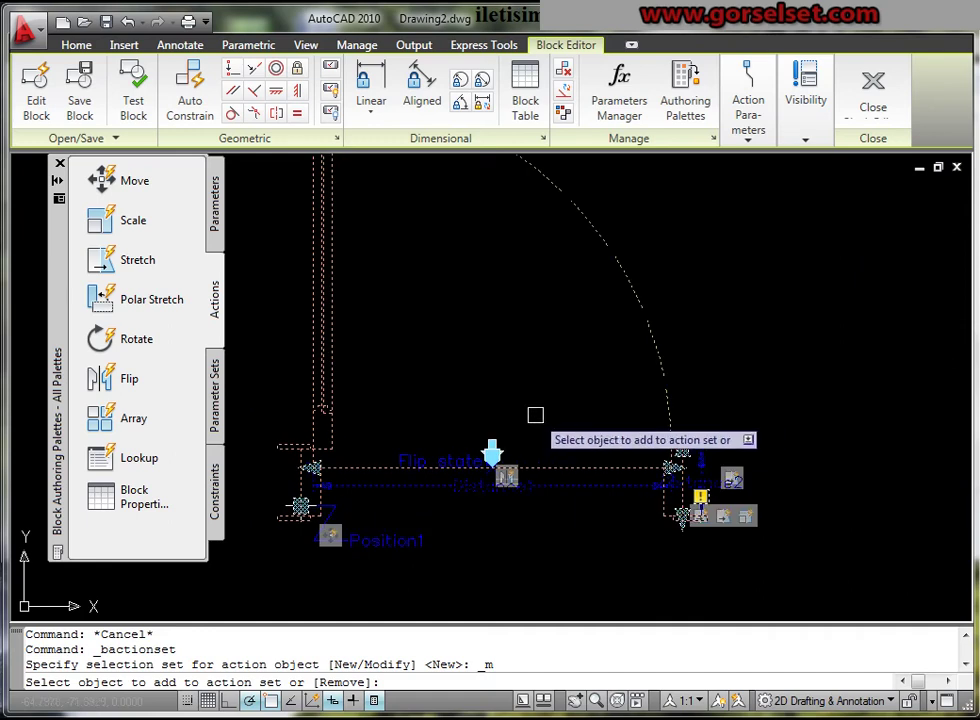
click(536, 417)
click(492, 458)
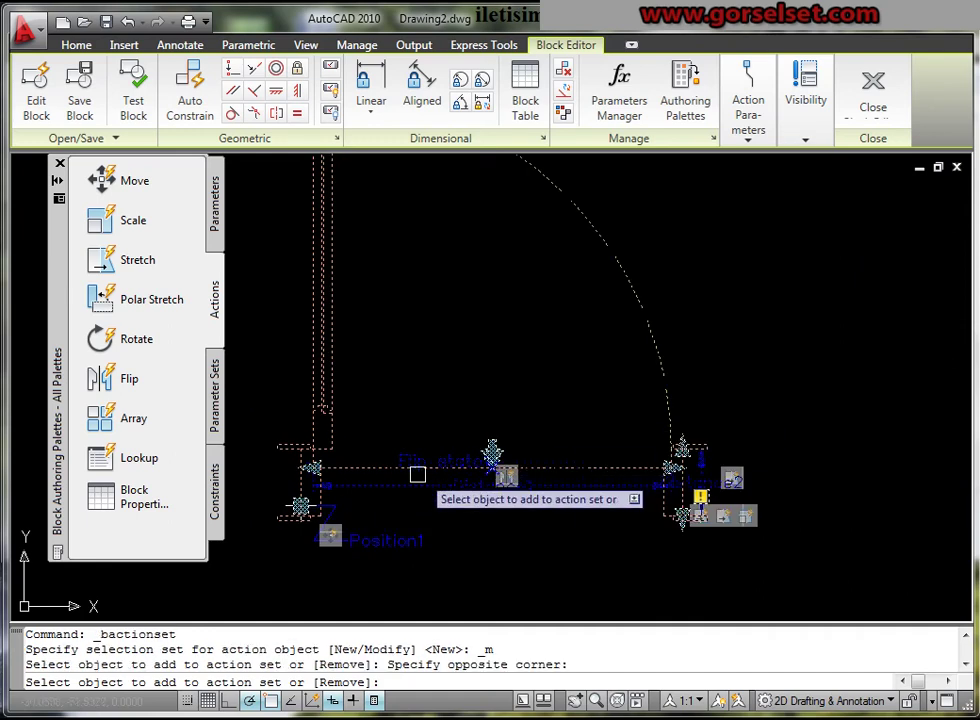
- Finish the move action's selection set and open the door block in the Test Block Window
middle_drag(448, 464, 590, 446)
scroll(466, 470, up, 3)
scroll(475, 487, up, 1)
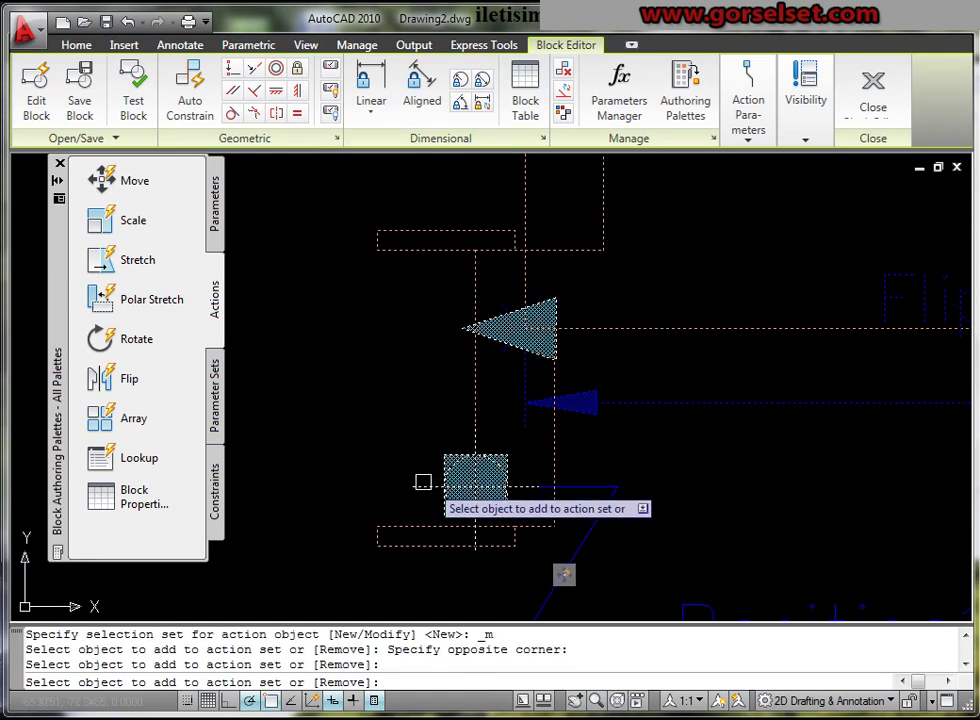
right_click(384, 426)
click(425, 437)
middle_drag(479, 451, 456, 411)
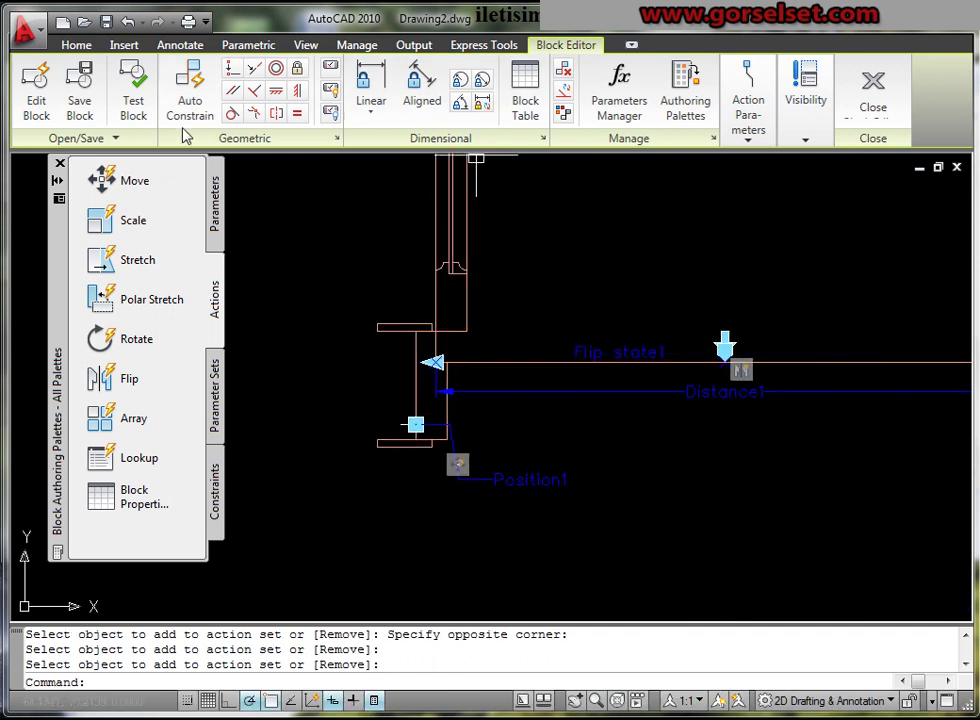
click(133, 100)
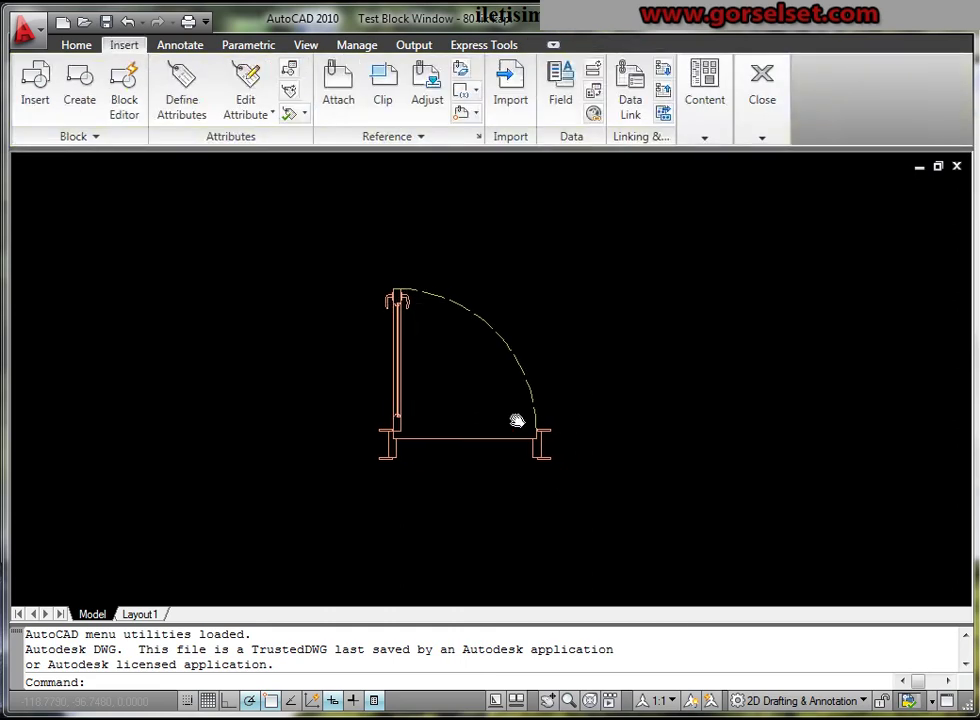
- Draw a four-corner tilted polyline wall to the right of the door, then select the door
middle_drag(517, 421, 423, 421)
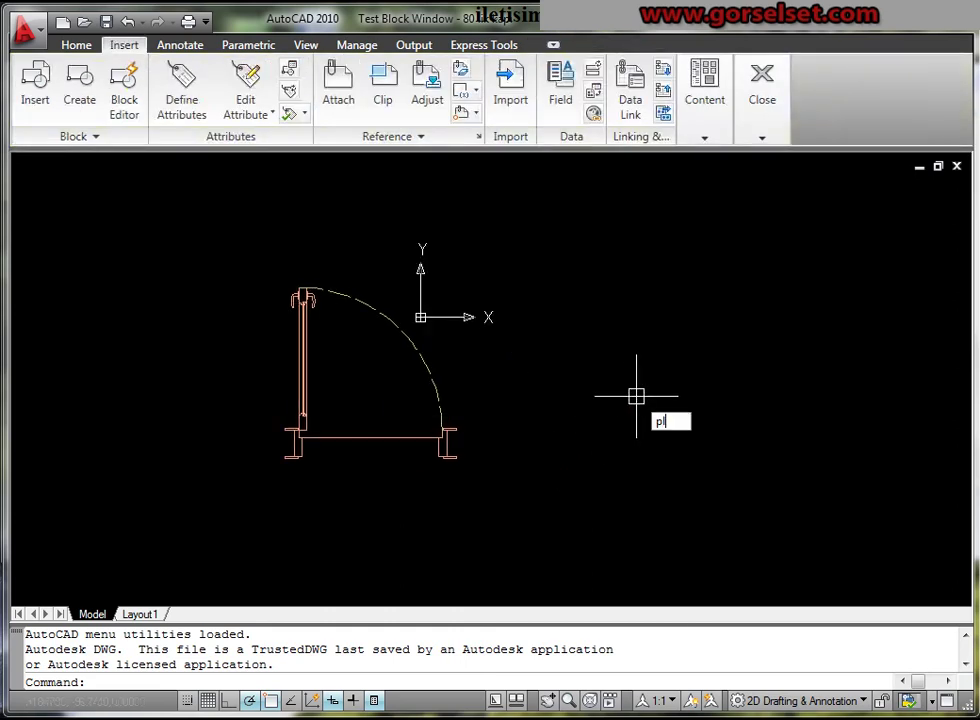
key(Return)
click(544, 500)
click(722, 258)
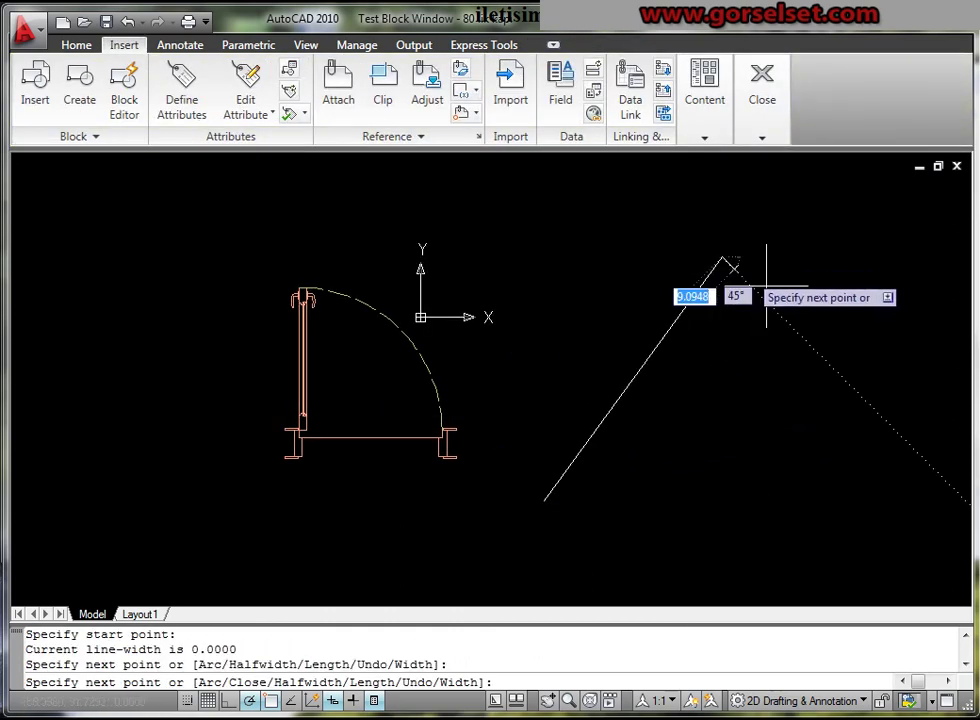
click(933, 396)
click(804, 580)
right_click(600, 432)
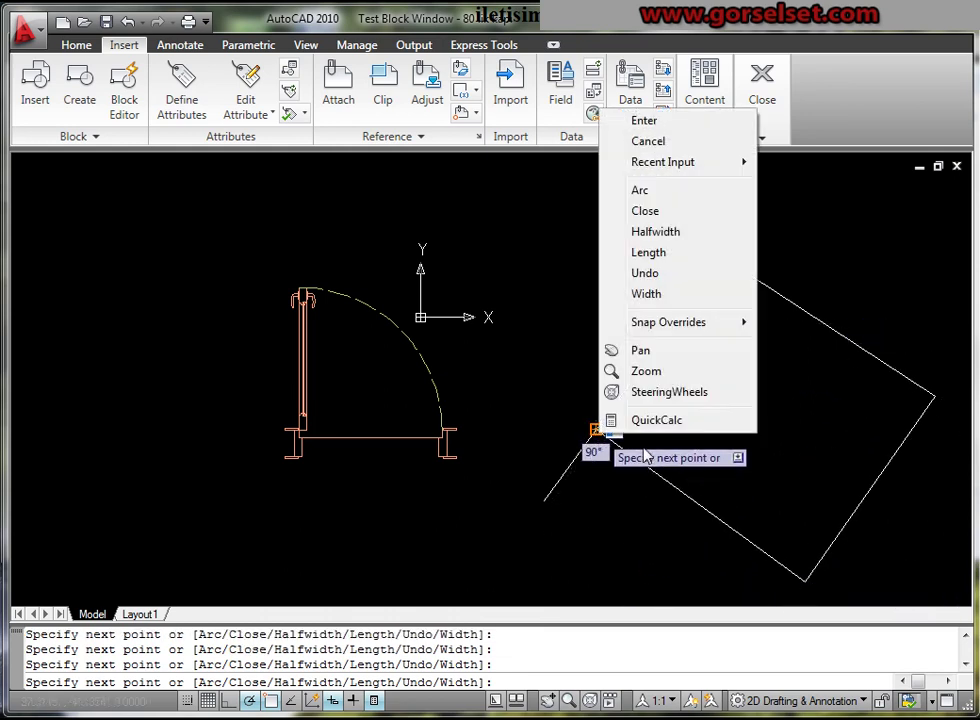
click(643, 120)
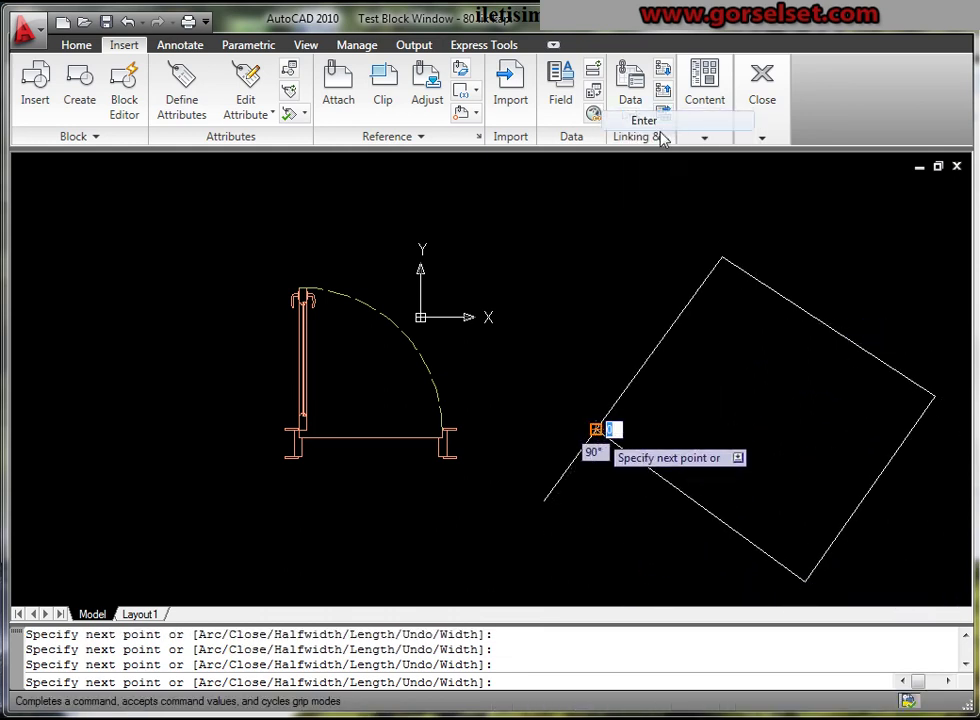
click(443, 382)
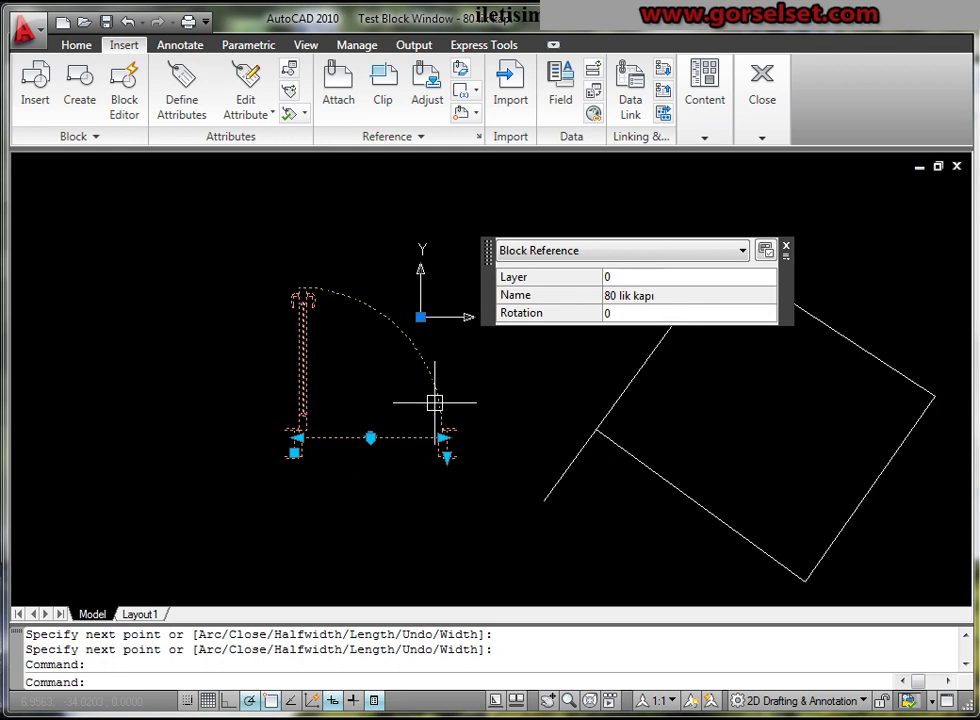
- Drag the door's base grip onto the tilted wall edge so it aligns at rotation 54
click(370, 437)
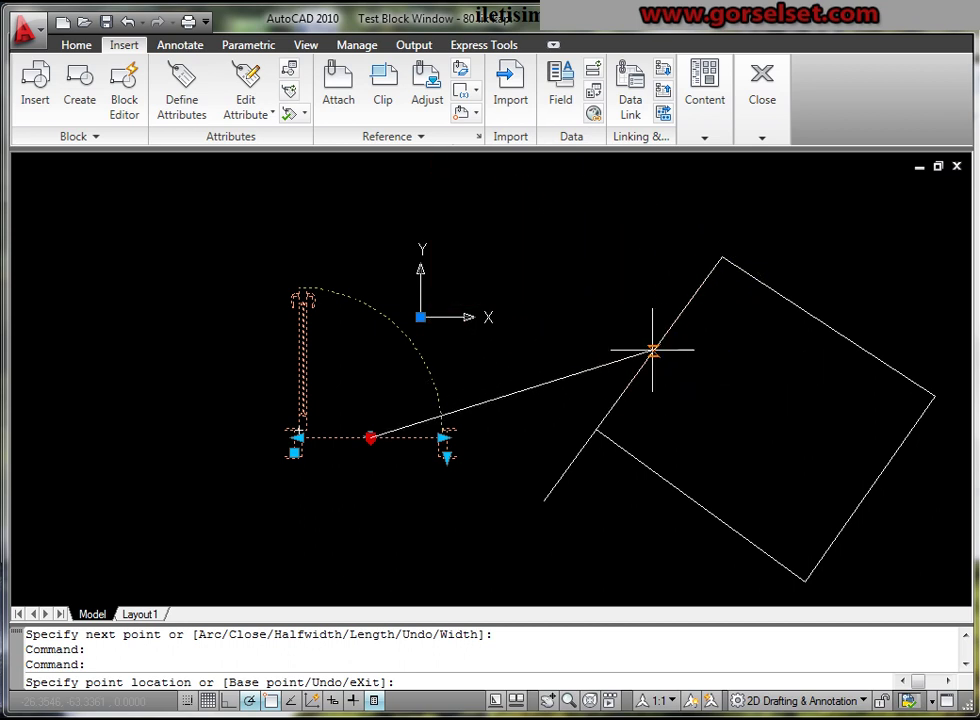
click(652, 350)
key(Escape)
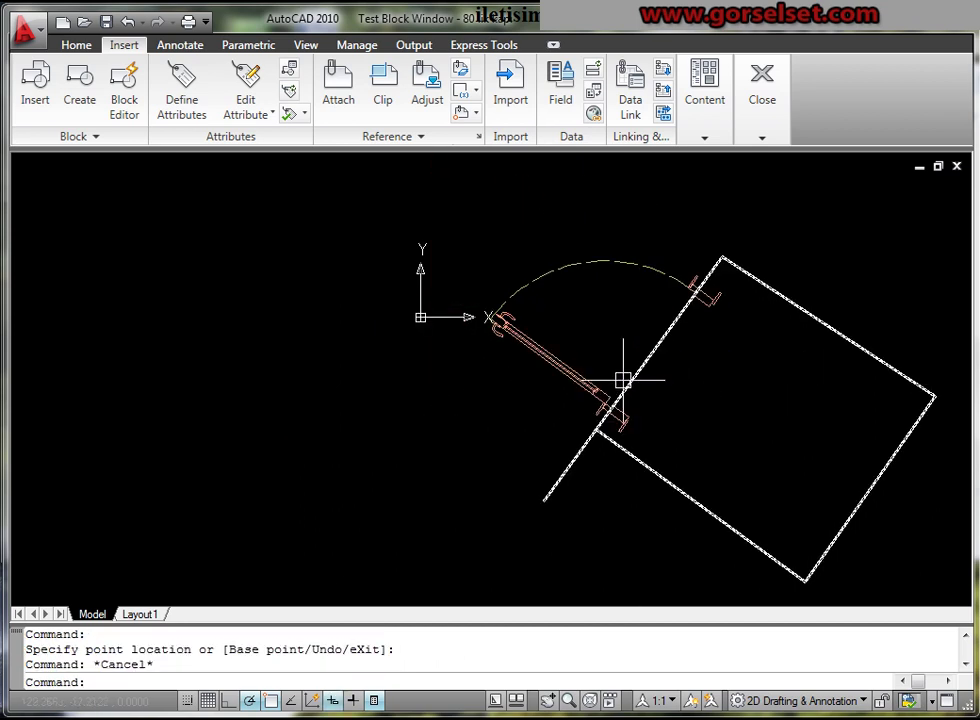
- Flip the door's swing to the other side of the wall and back again
click(660, 372)
scroll(655, 390, up, 1)
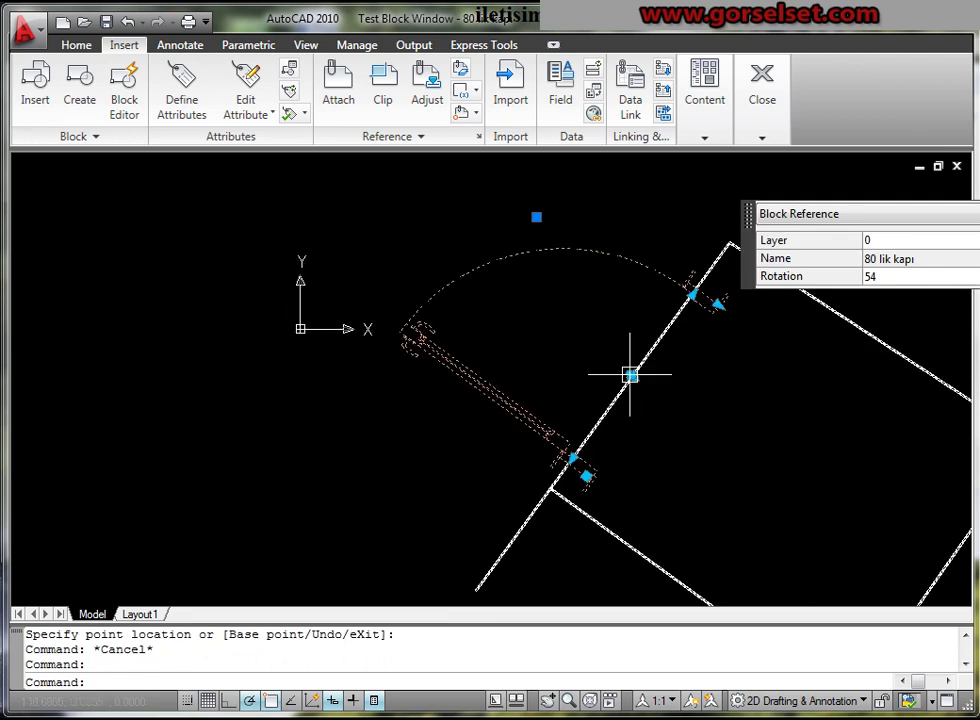
click(629, 374)
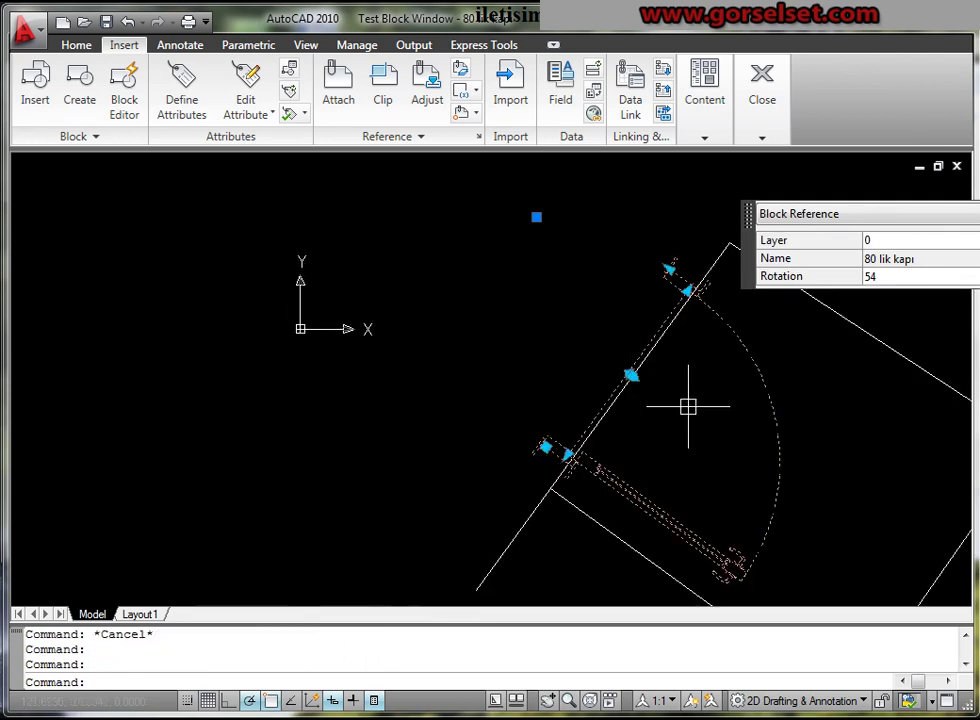
click(629, 374)
scroll(645, 400, up, 3)
scroll(641, 411, up, 2)
scroll(663, 407, down, 2)
mouse_move(663, 407)
middle_down()
mouse_move(560, 399)
mouse_move(557, 389)
middle_up()
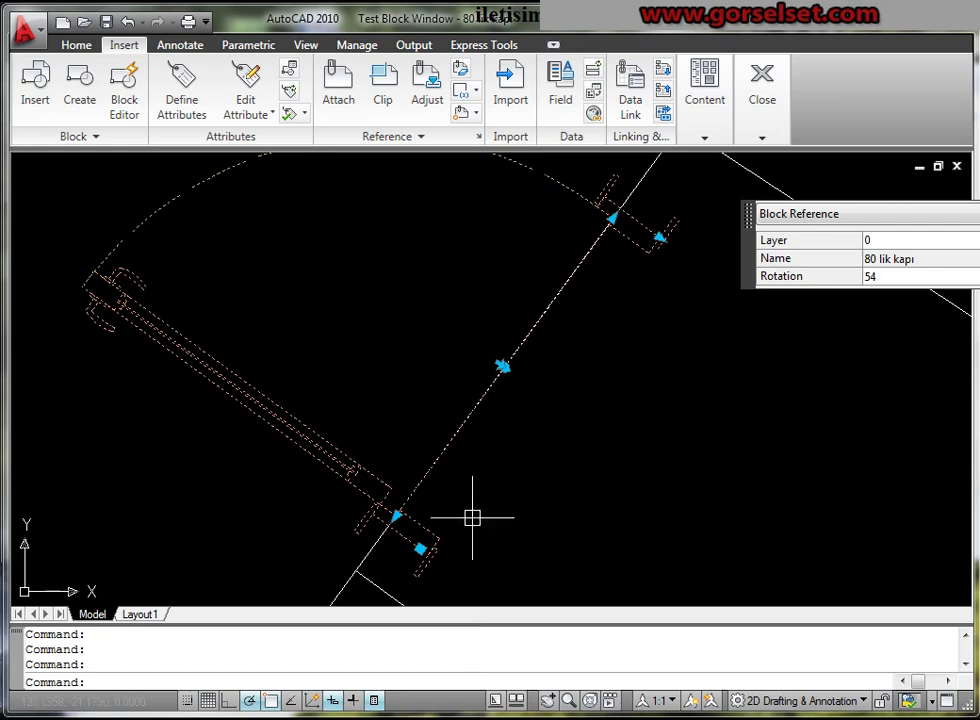